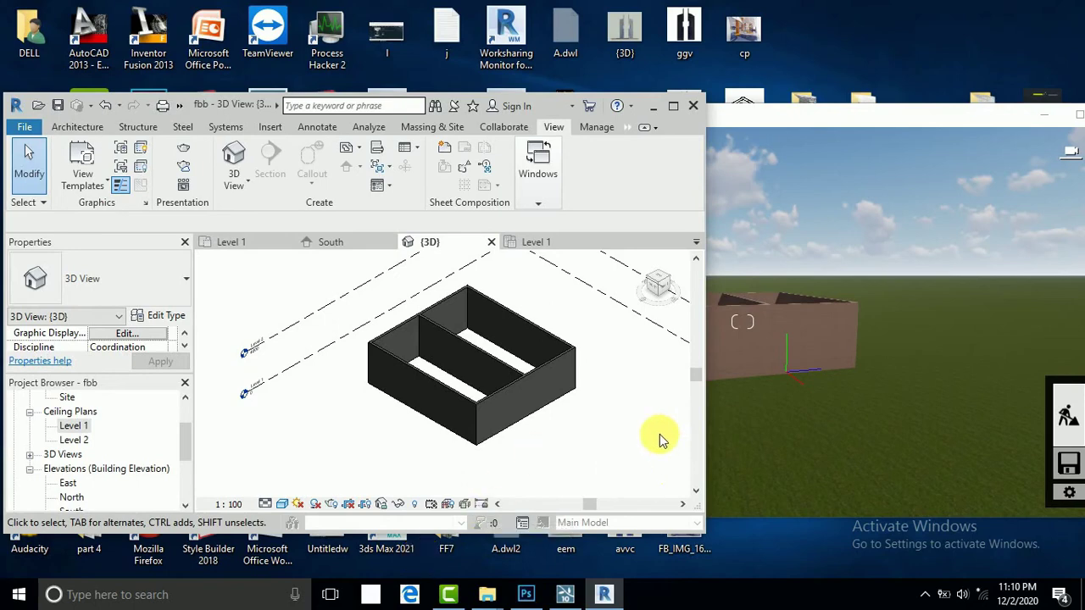
Step: Orbit the divided box in Revit's 3D view, then switch over to the Lumion scene
{"action": "middle_click_drag", "start_coordinate": [615, 417], "coordinate": [639, 413], "text": "shift"}
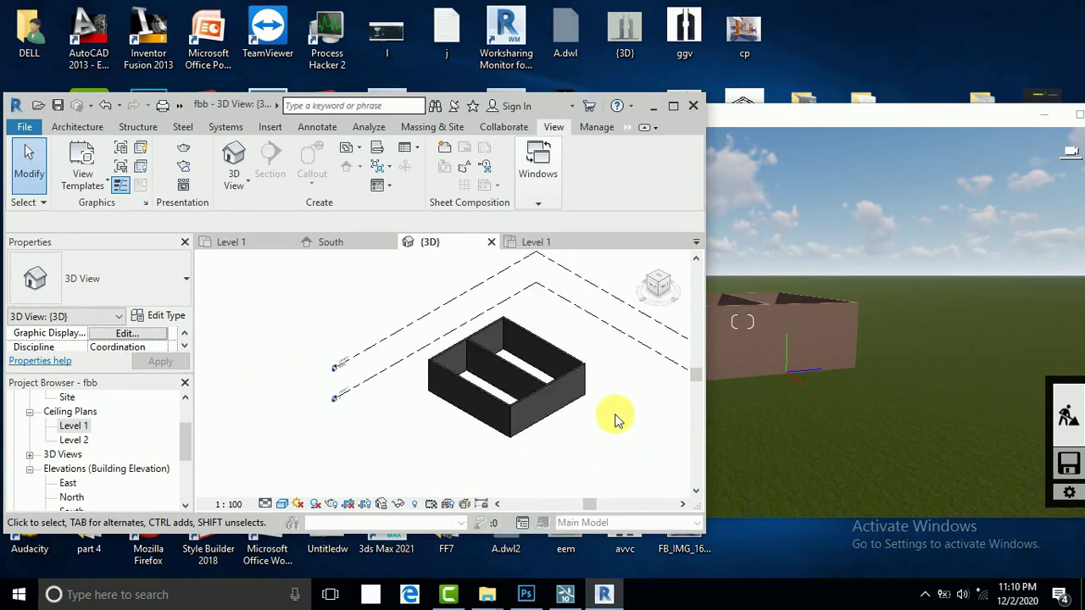
{"action": "left_click", "coordinate": [780, 419]}
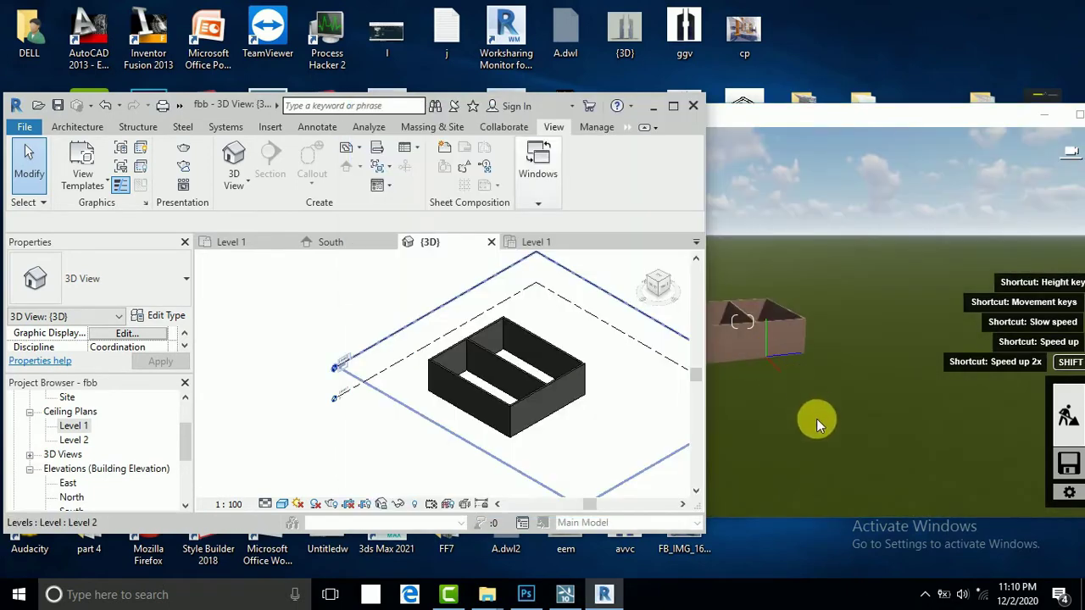
{"action": "left_click", "coordinate": [817, 419]}
{"action": "left_click", "coordinate": [245, 352]}
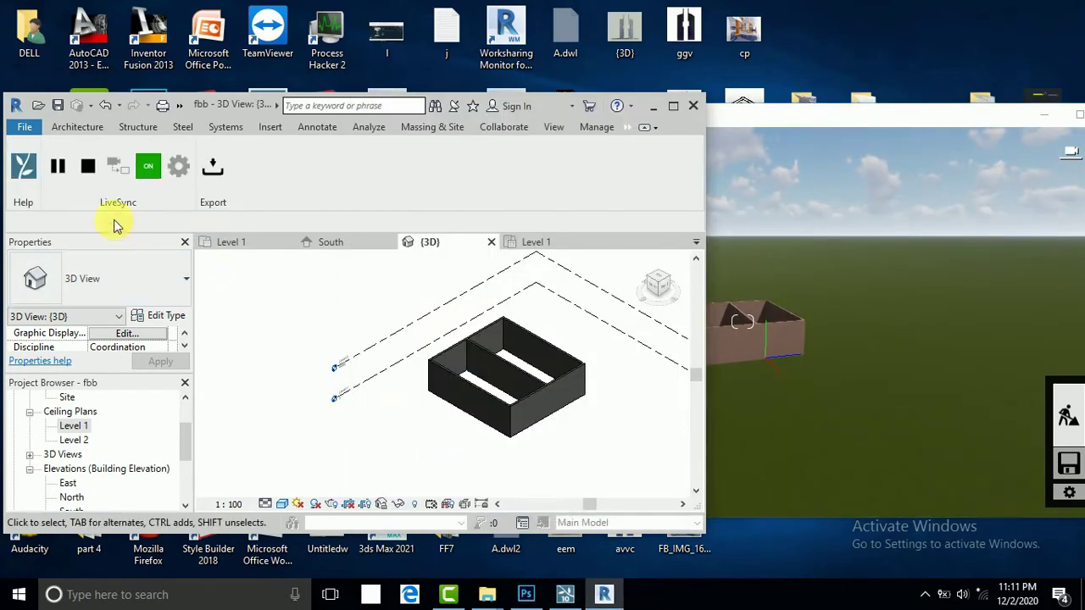
{"action": "left_click", "coordinate": [903, 396]}
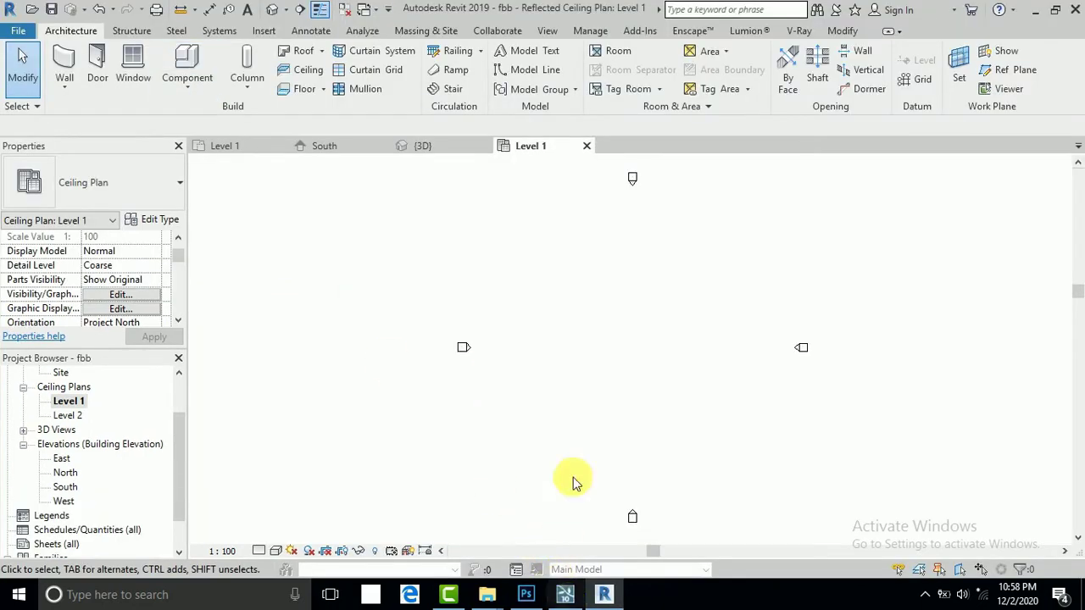
Step: Bring Lumion Pro 10 forward and move its window down and left beside Revit
{"action": "left_click", "coordinate": [566, 594]}
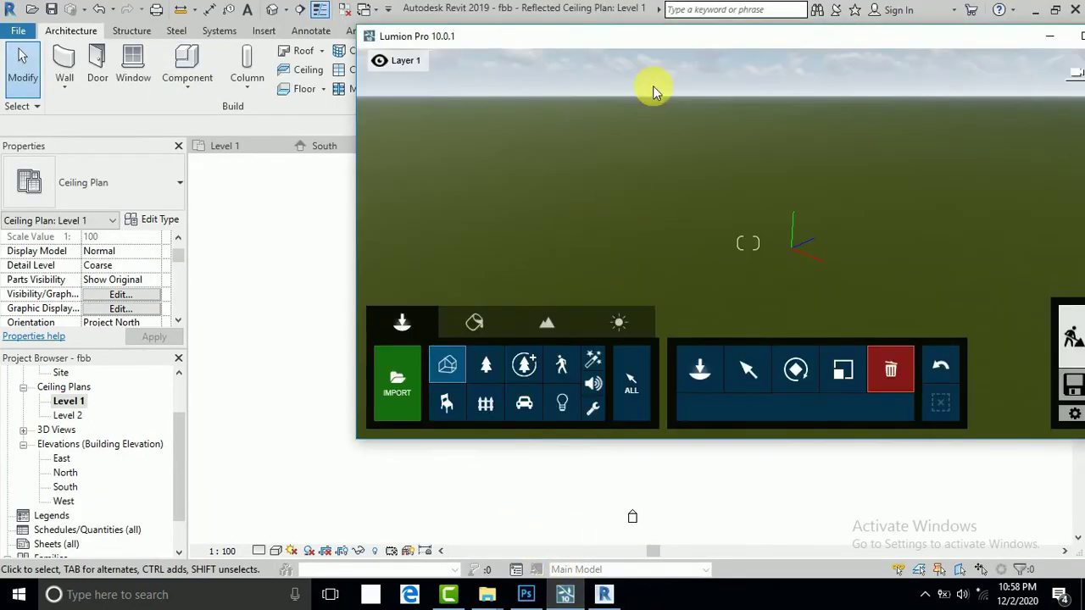
{"action": "left_click_drag", "start_coordinate": [654, 37], "coordinate": [619, 119]}
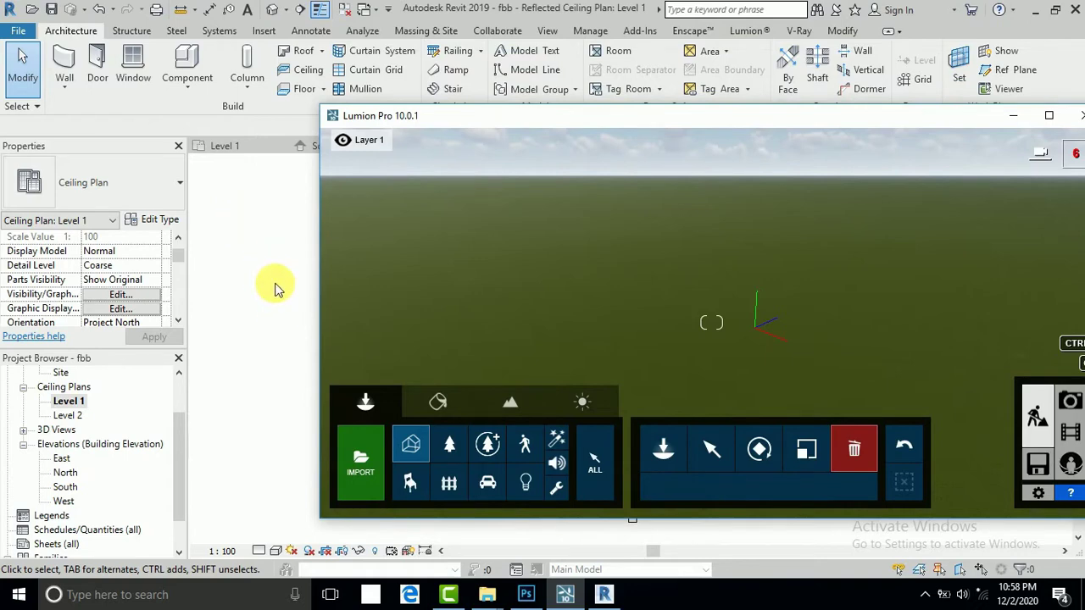
Step: Browse Revit's File > Export options, then close the file menu
{"action": "left_click", "coordinate": [21, 33]}
{"action": "left_click", "coordinate": [22, 34]}
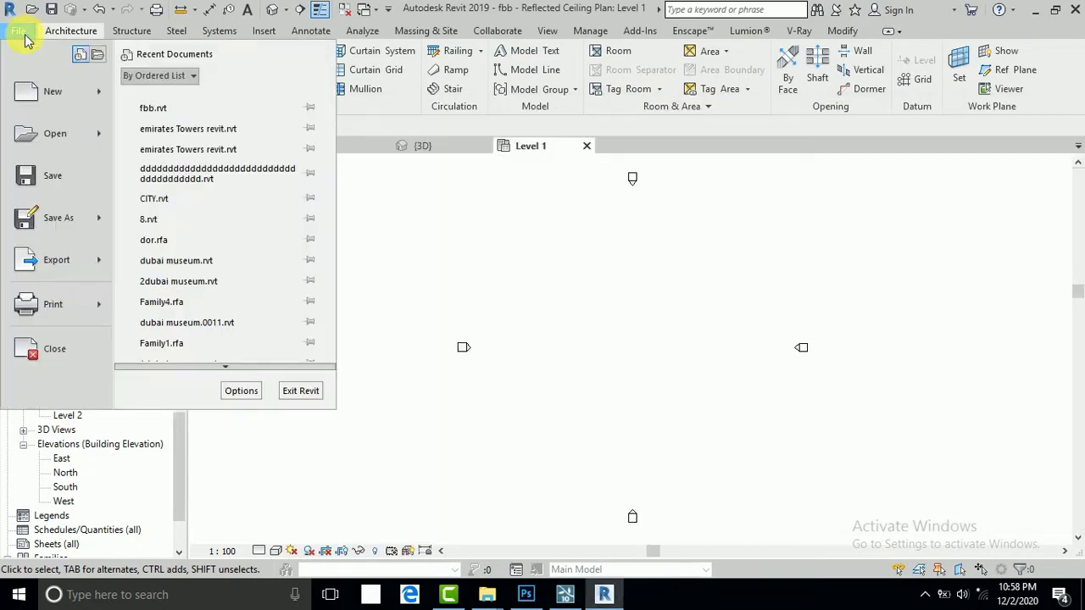
{"action": "left_click", "coordinate": [83, 265]}
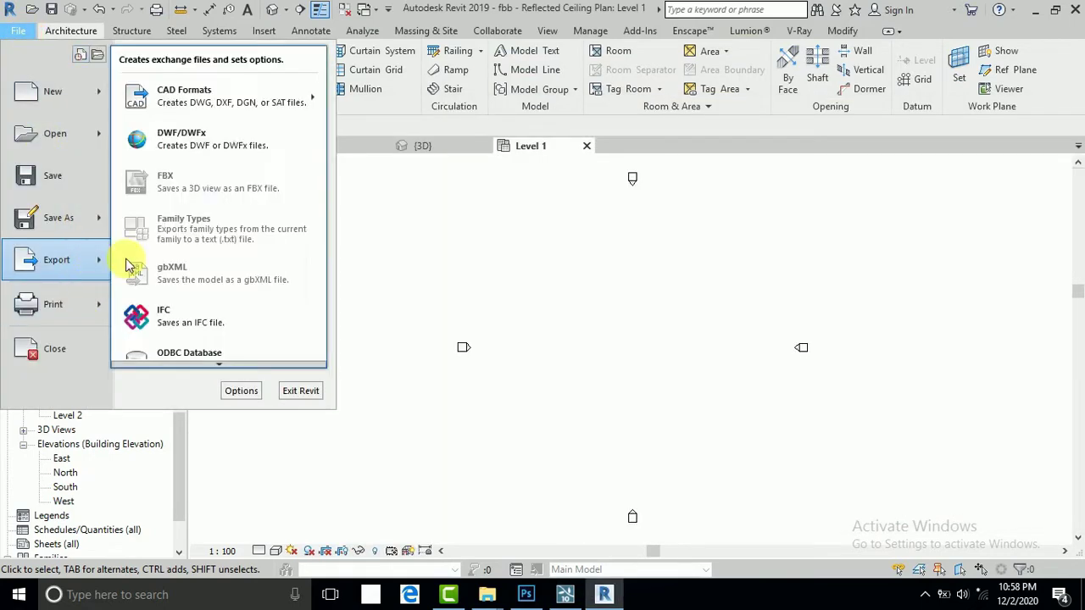
{"action": "left_click", "coordinate": [399, 279]}
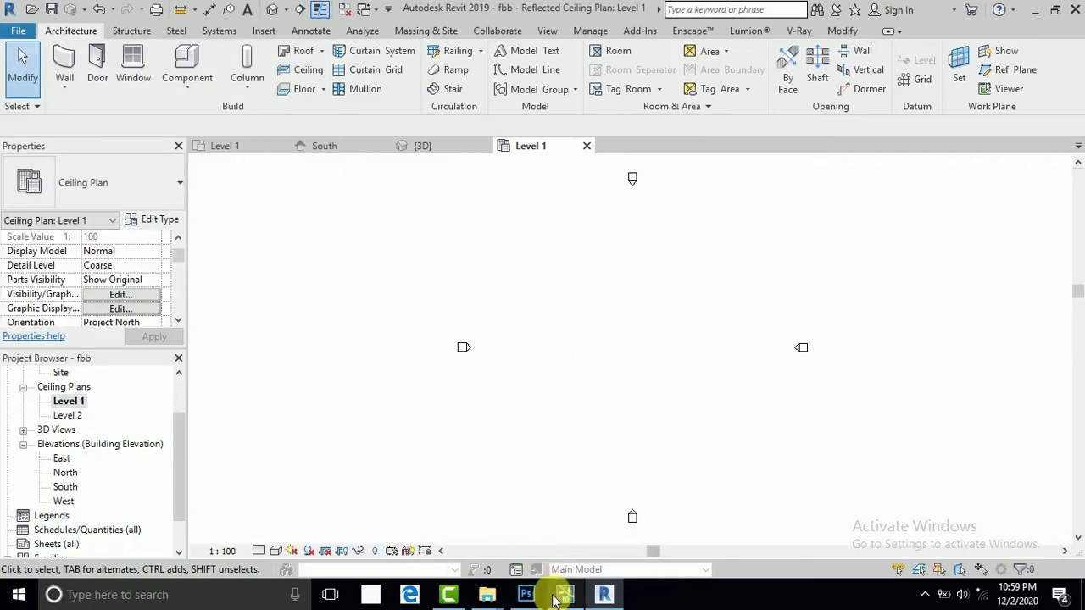
Step: Glance at Lumion, then show the Lumion® plug-in's LiveSync tools in Revit
{"action": "left_click", "coordinate": [565, 594]}
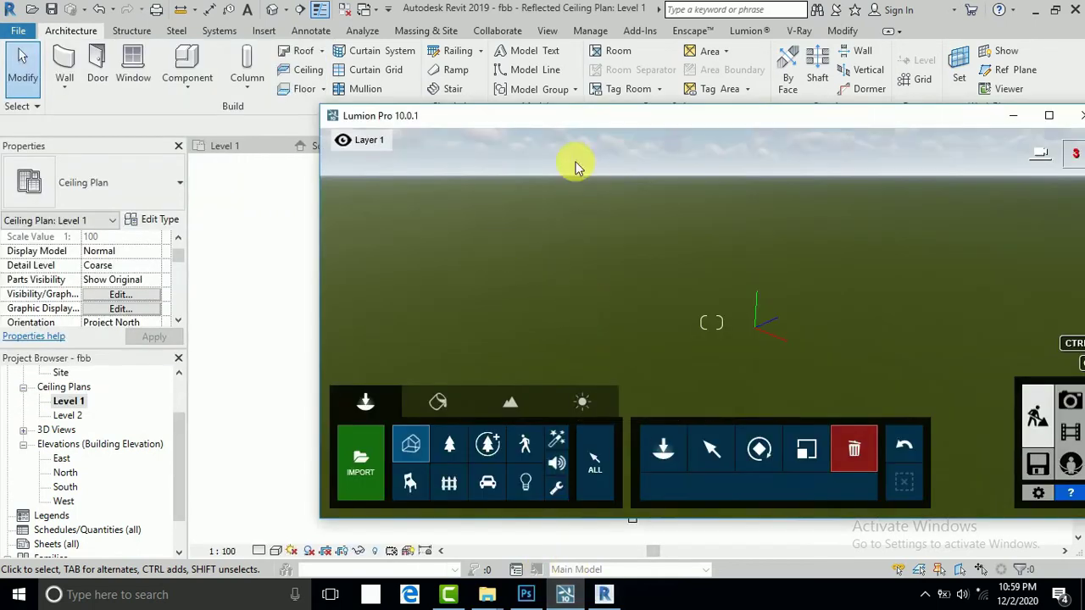
{"action": "left_click", "coordinate": [287, 301]}
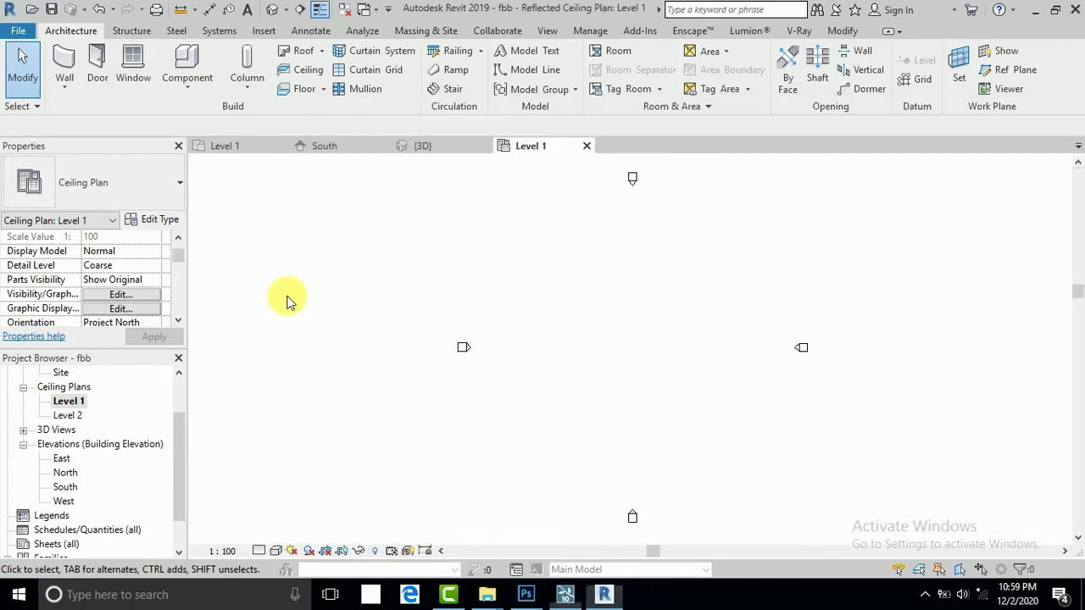
{"action": "left_click", "coordinate": [746, 34]}
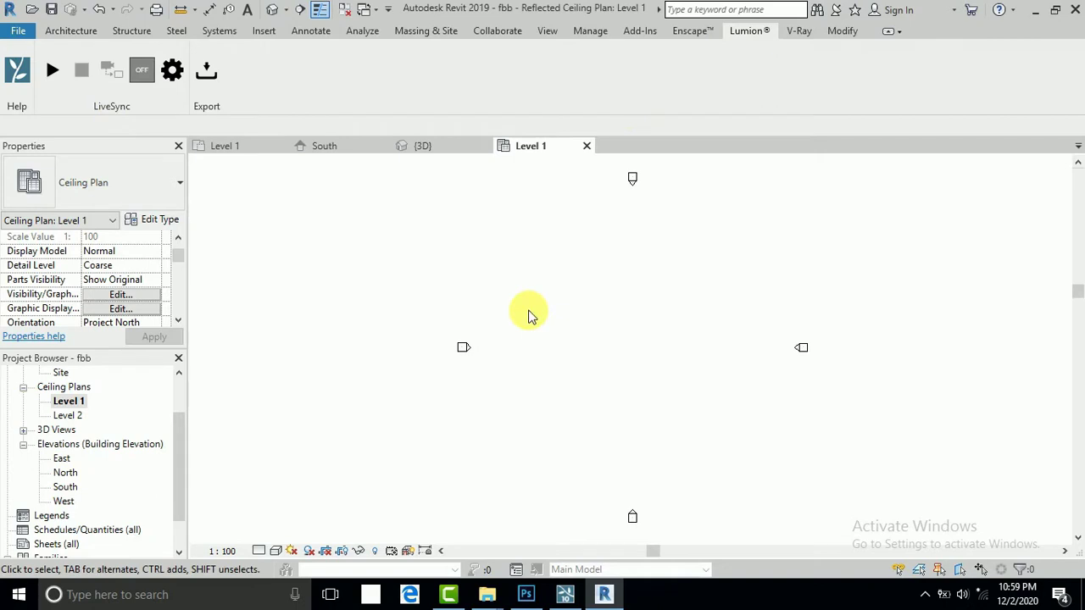
Step: Draw a 12000×11000 rectangle of generic walls with the Wall tool
{"action": "left_click", "coordinate": [61, 32]}
{"action": "left_click", "coordinate": [61, 60]}
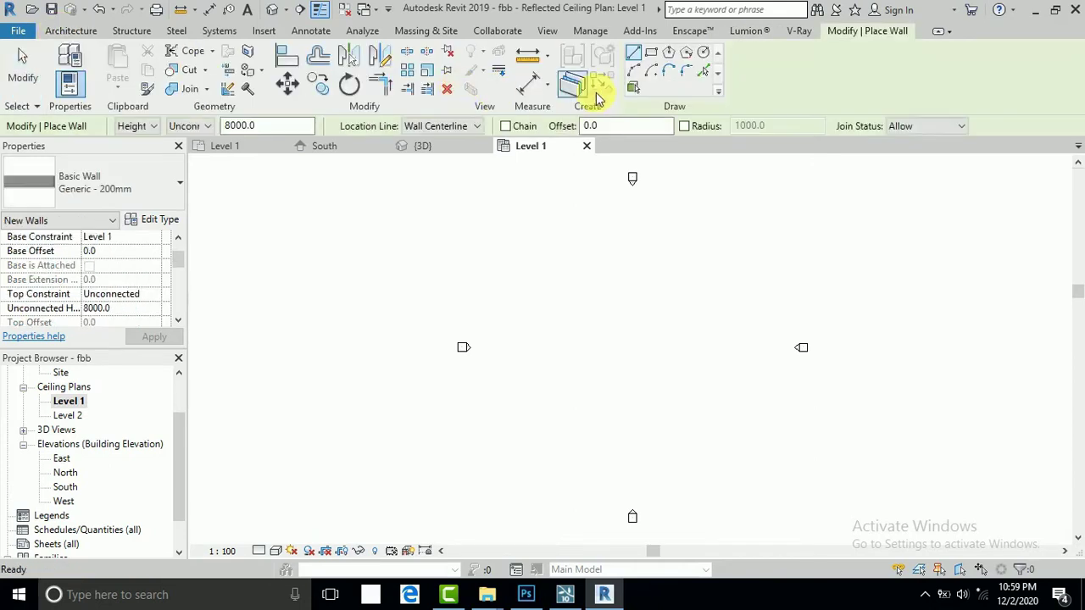
{"action": "left_click", "coordinate": [651, 54]}
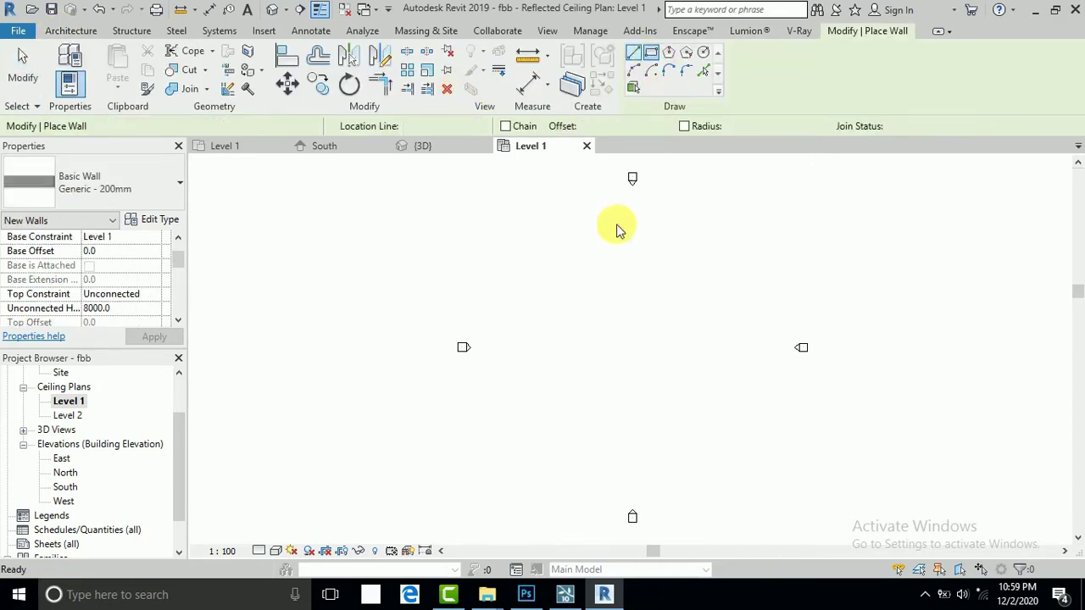
{"action": "left_click", "coordinate": [554, 318]}
{"action": "left_click", "coordinate": [635, 394]}
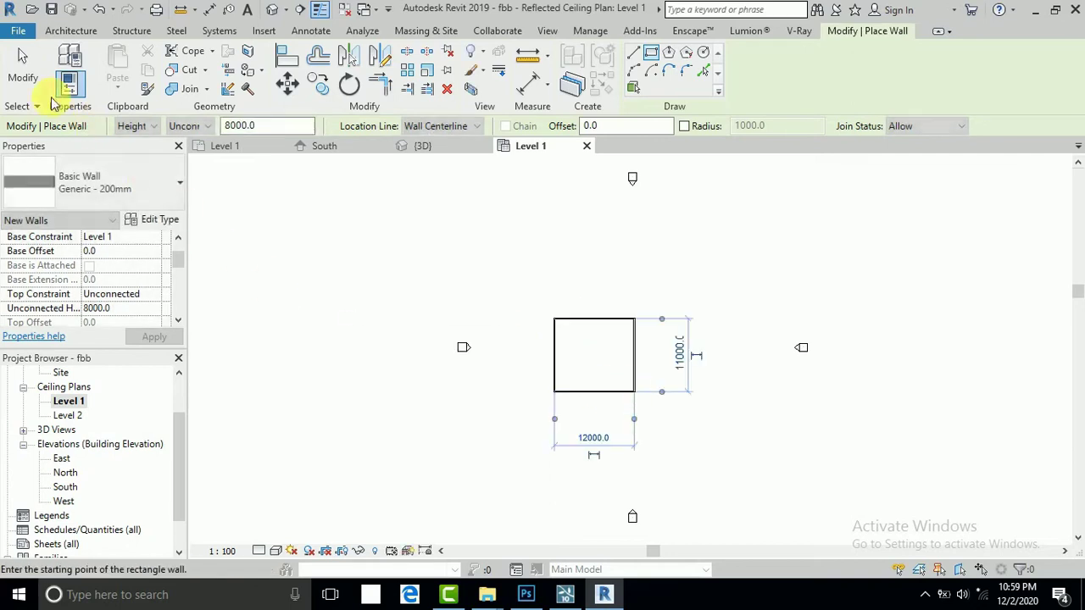
{"action": "left_click", "coordinate": [22, 68]}
Step: Select all four walls and set their Top Constraint to Up to level
{"action": "scroll", "coordinate": [591, 369], "scroll_direction": "up", "scroll_amount": 2}
{"action": "scroll", "coordinate": [593, 363], "scroll_direction": "up", "scroll_amount": 1}
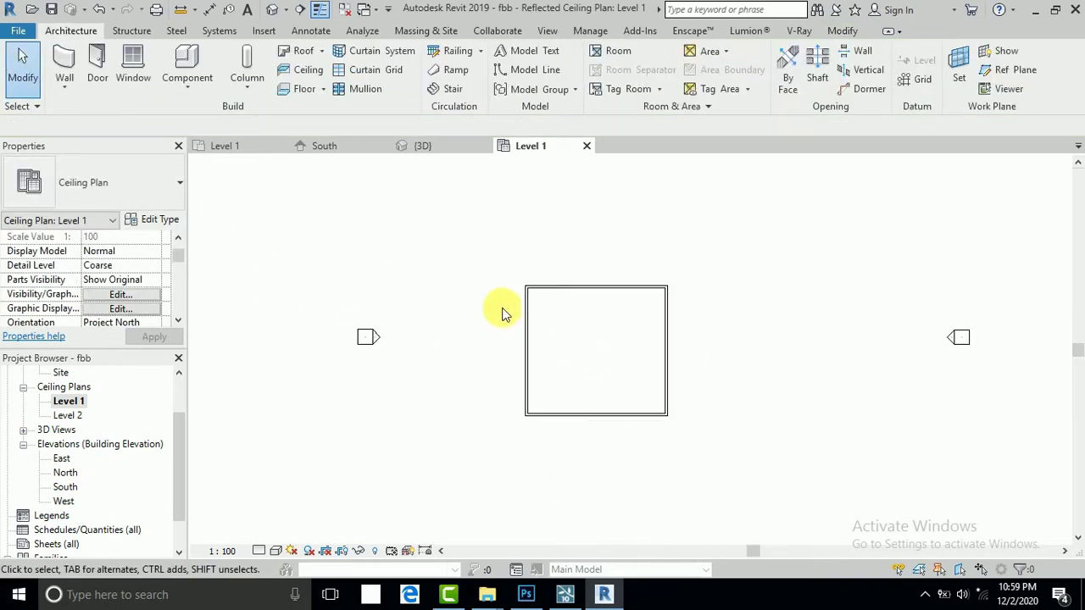
{"action": "left_click_drag", "start_coordinate": [700, 266], "coordinate": [514, 440]}
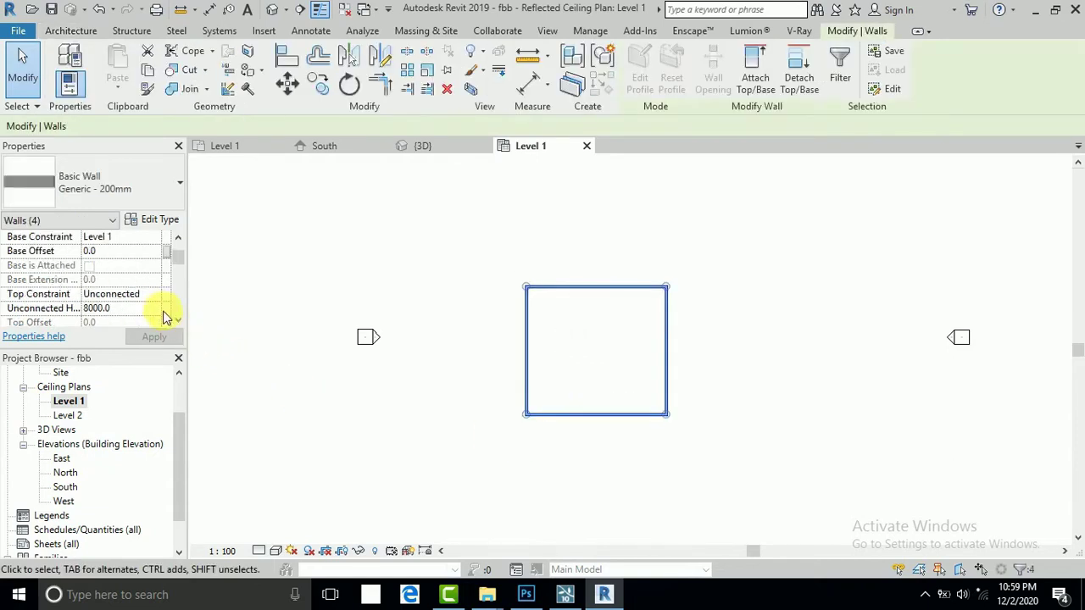
{"action": "left_click", "coordinate": [158, 297]}
{"action": "left_click", "coordinate": [146, 330]}
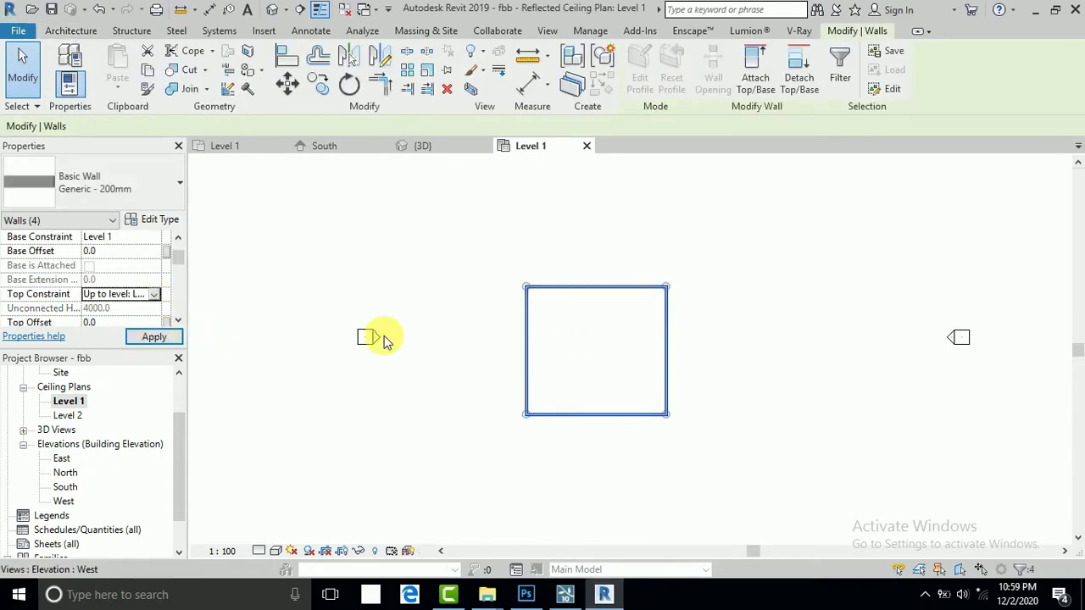
{"action": "left_click", "coordinate": [434, 343]}
{"action": "scroll", "coordinate": [448, 346], "scroll_direction": "down", "scroll_amount": 1}
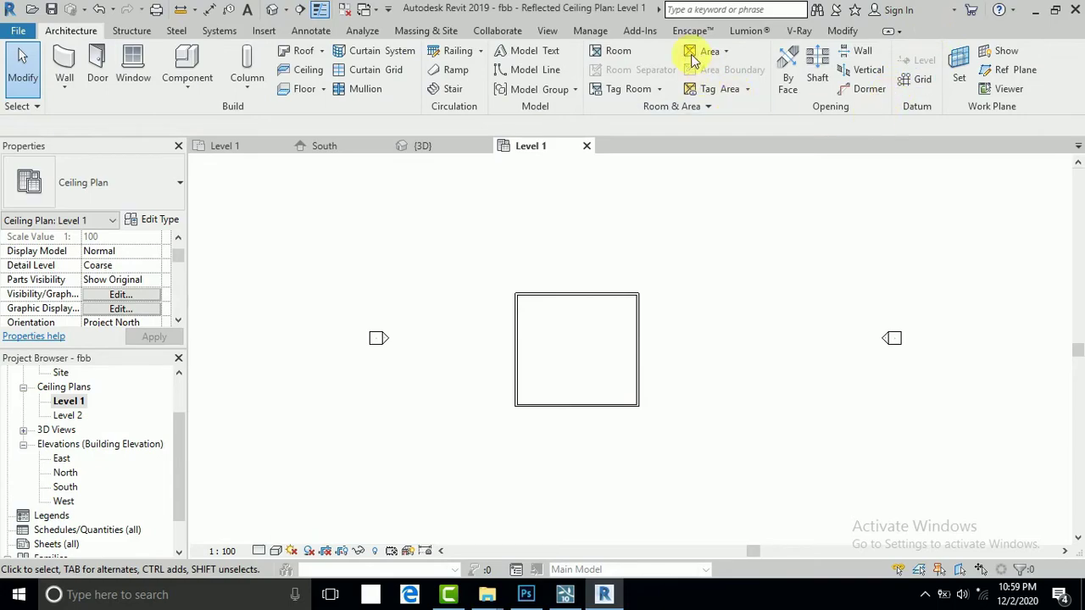
Step: Resize the Revit window to sit beside Lumion, zoom the wall-box plan, and show the View tools
{"action": "left_click_drag", "start_coordinate": [614, 28], "coordinate": [309, 176]}
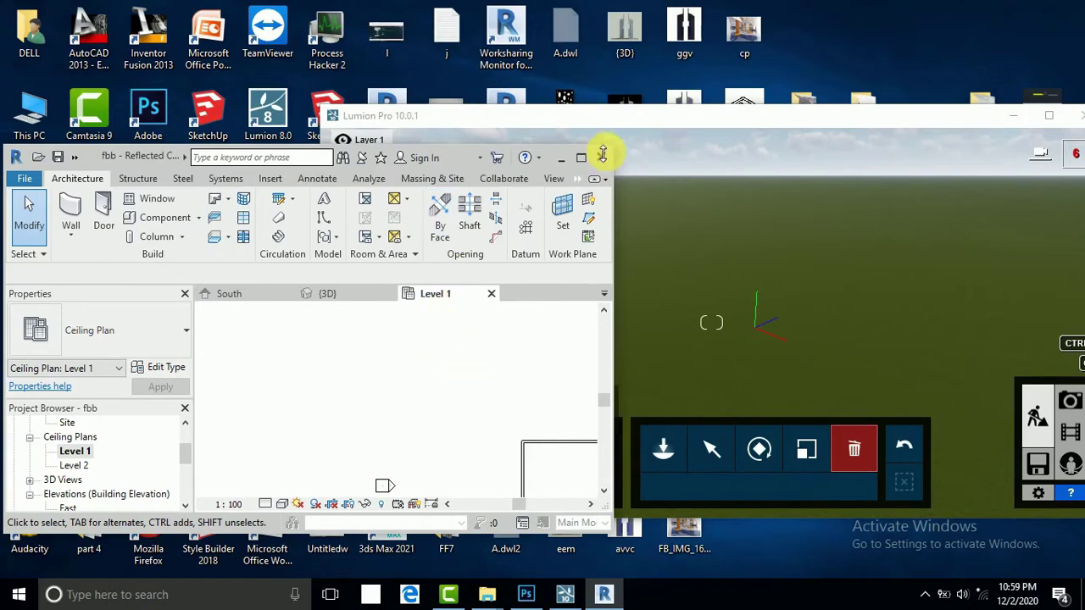
{"action": "left_click_drag", "start_coordinate": [618, 153], "coordinate": [705, 96]}
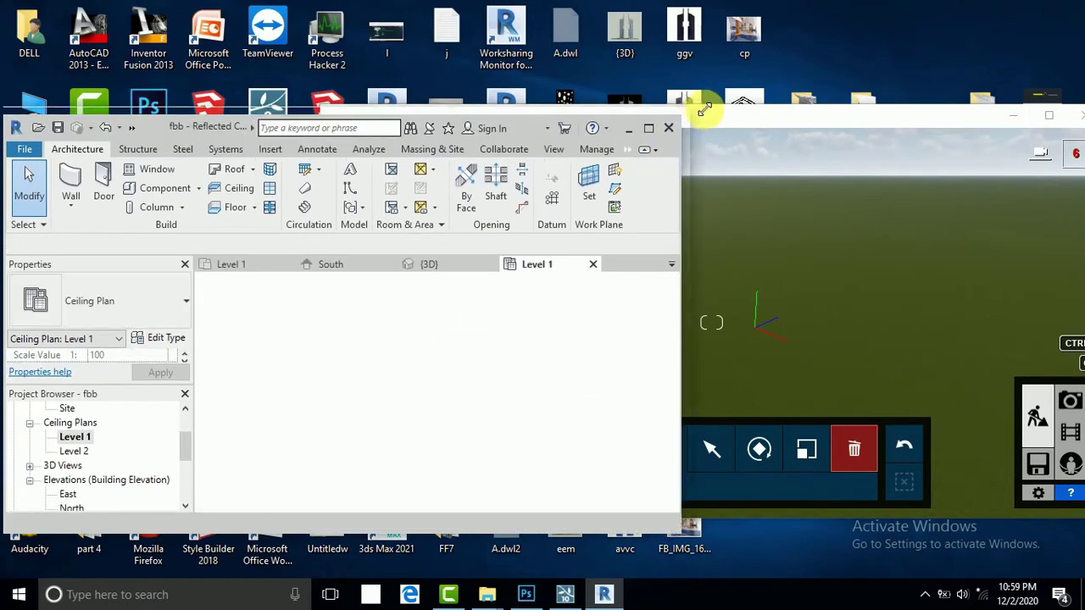
{"action": "scroll", "coordinate": [475, 364], "scroll_direction": "down", "scroll_amount": 1}
{"action": "scroll", "coordinate": [373, 347], "scroll_direction": "down", "scroll_amount": 1}
{"action": "scroll", "coordinate": [572, 413], "scroll_direction": "up", "scroll_amount": 1}
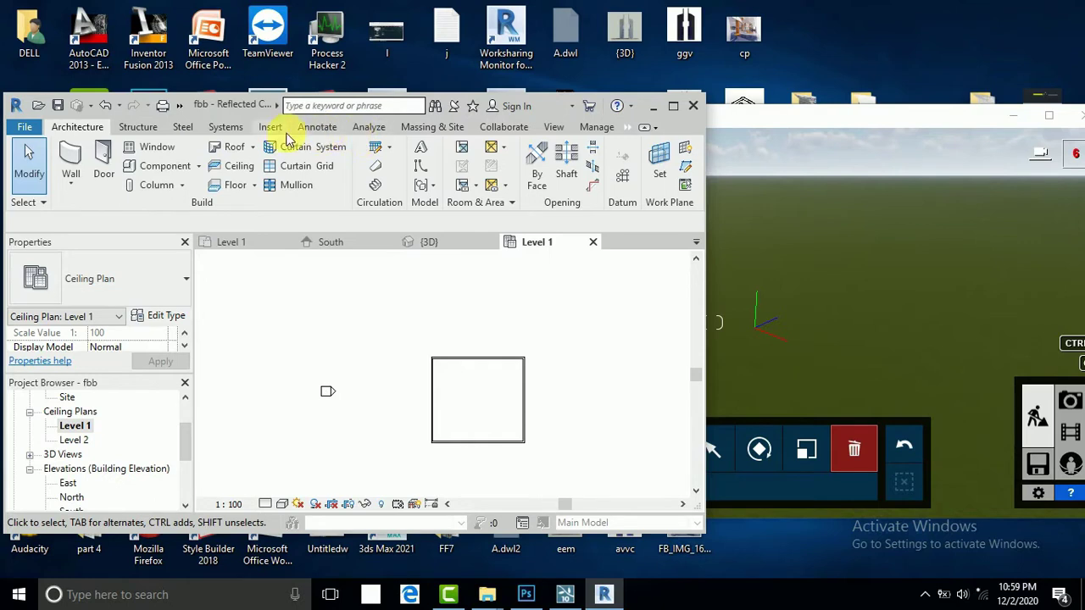
{"action": "left_click", "coordinate": [553, 127]}
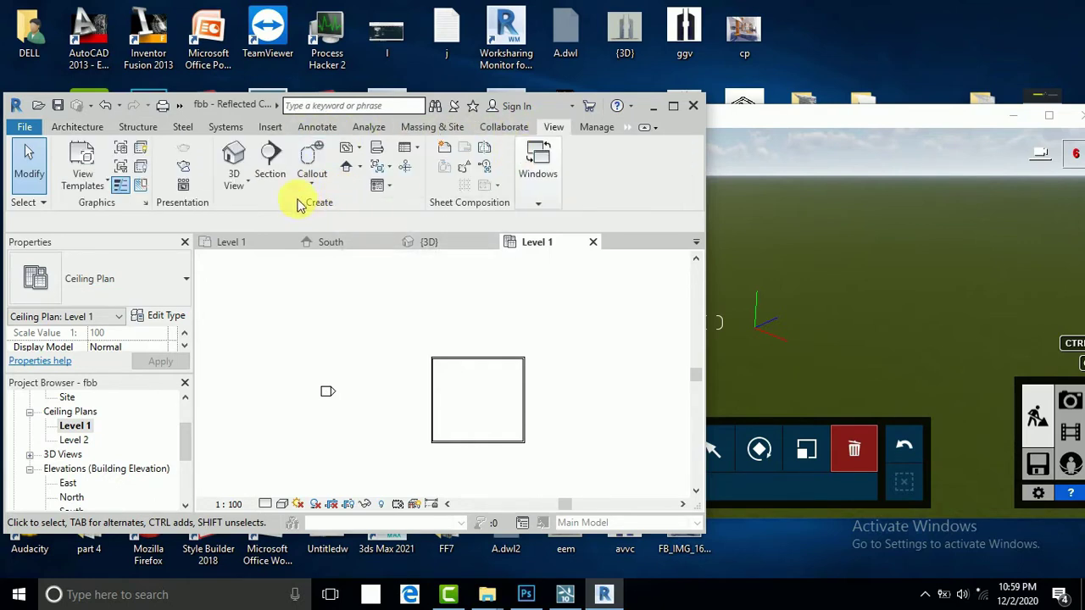
Step: Open the 3D view of the wall box and compare it with the Lumion scene
{"action": "left_click", "coordinate": [234, 158]}
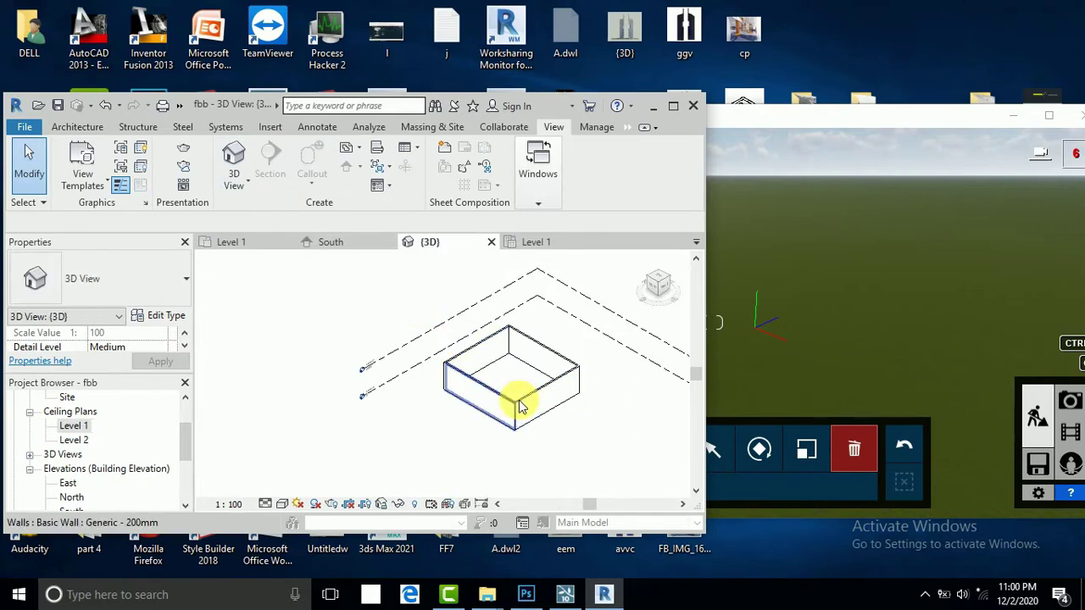
{"action": "scroll", "coordinate": [585, 401], "scroll_direction": "up", "scroll_amount": 1}
{"action": "scroll", "coordinate": [577, 400], "scroll_direction": "up", "scroll_amount": 1}
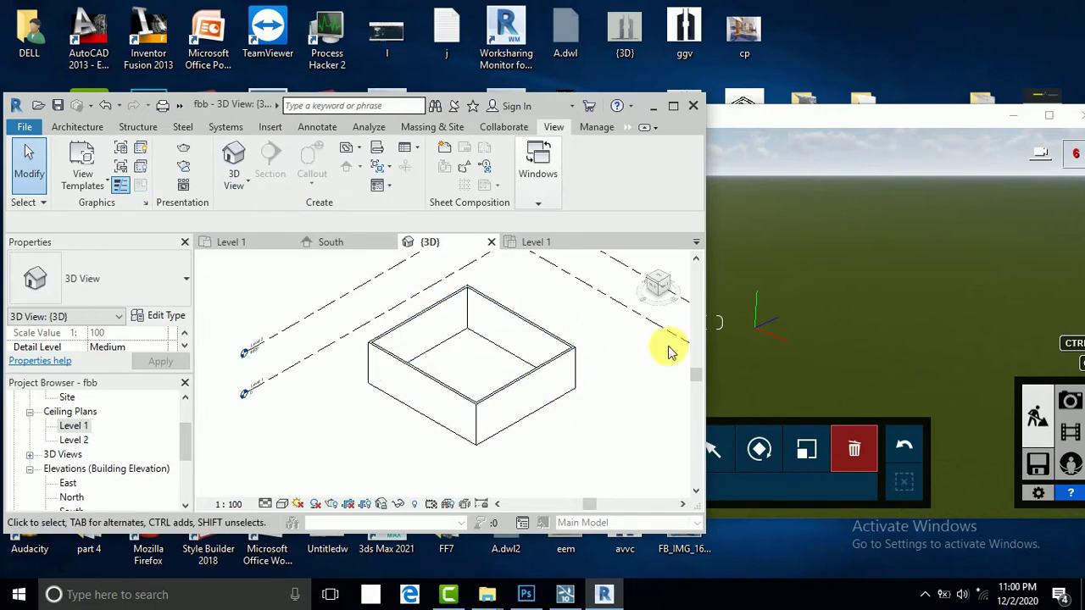
{"action": "left_click", "coordinate": [802, 119]}
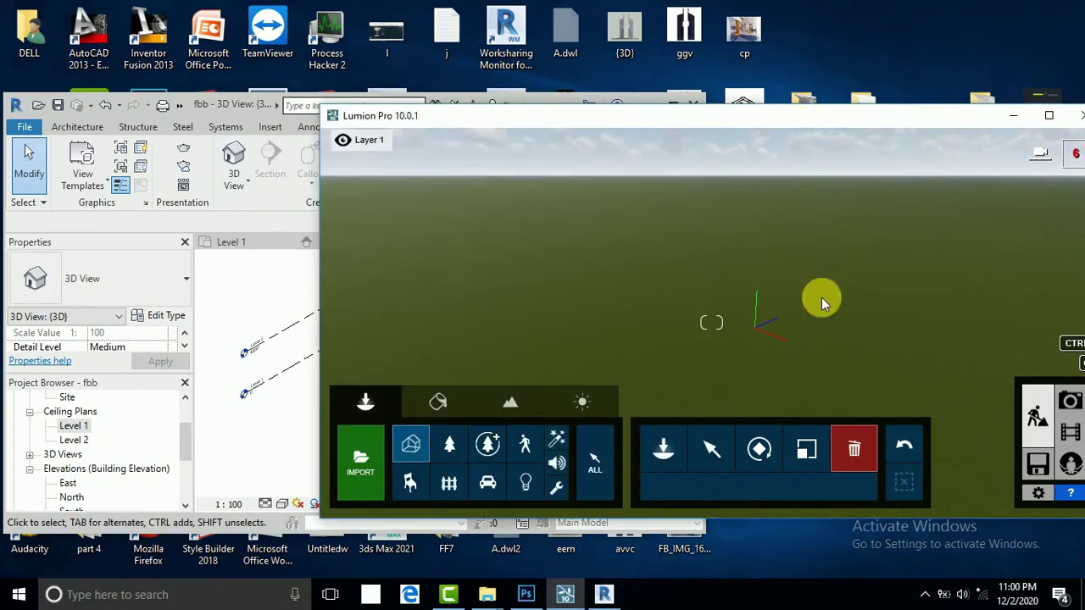
{"action": "left_click", "coordinate": [255, 291]}
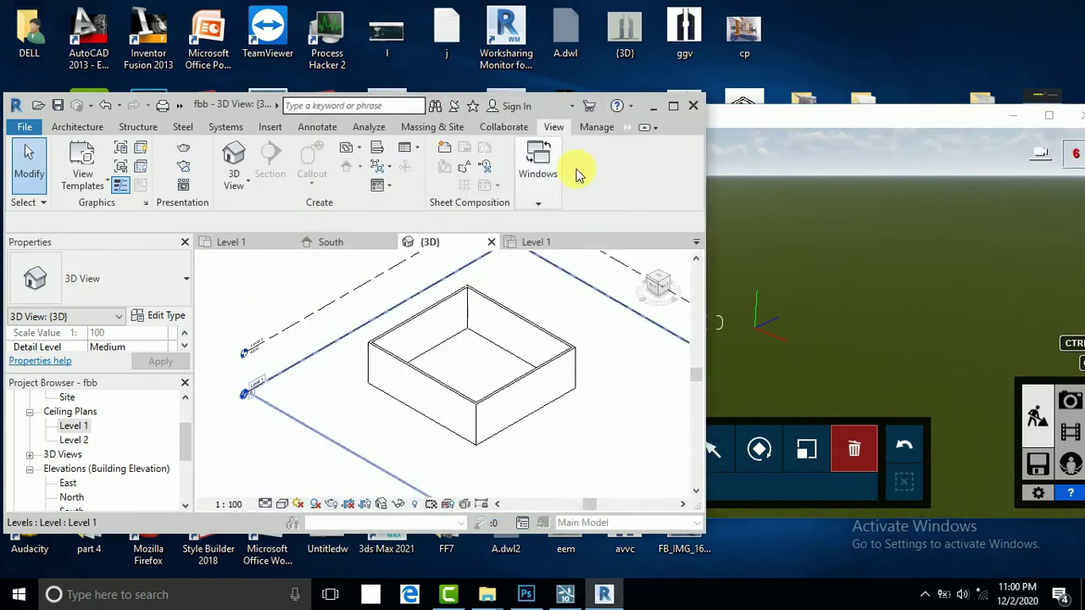
Step: Start Lumion LiveSync from the Lumion ribbon tab and bring Lumion forward beside Revit
{"action": "left_click", "coordinate": [627, 127]}
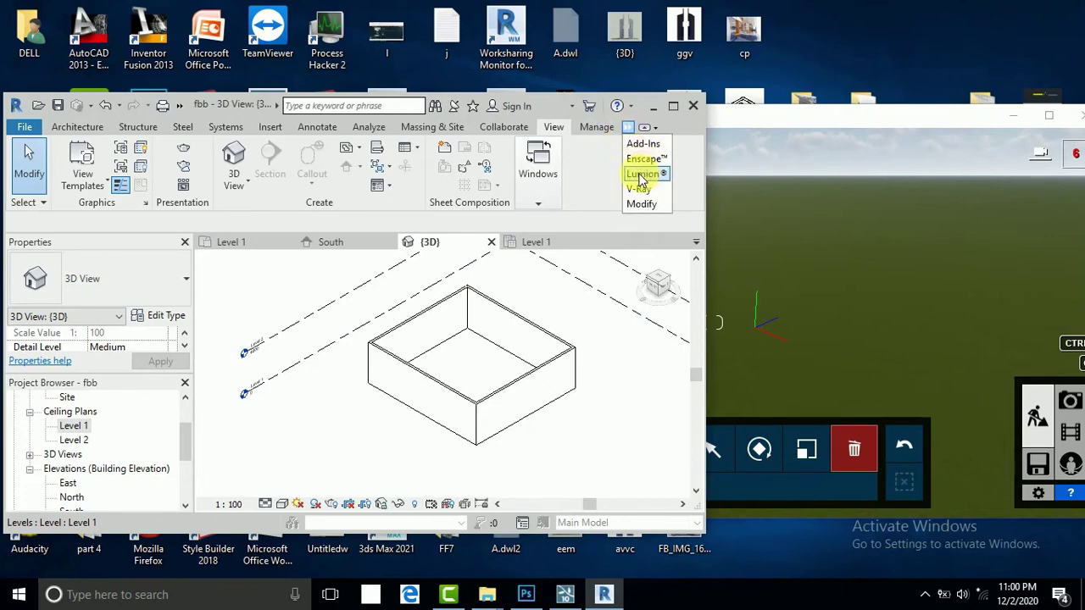
{"action": "left_click", "coordinate": [640, 174]}
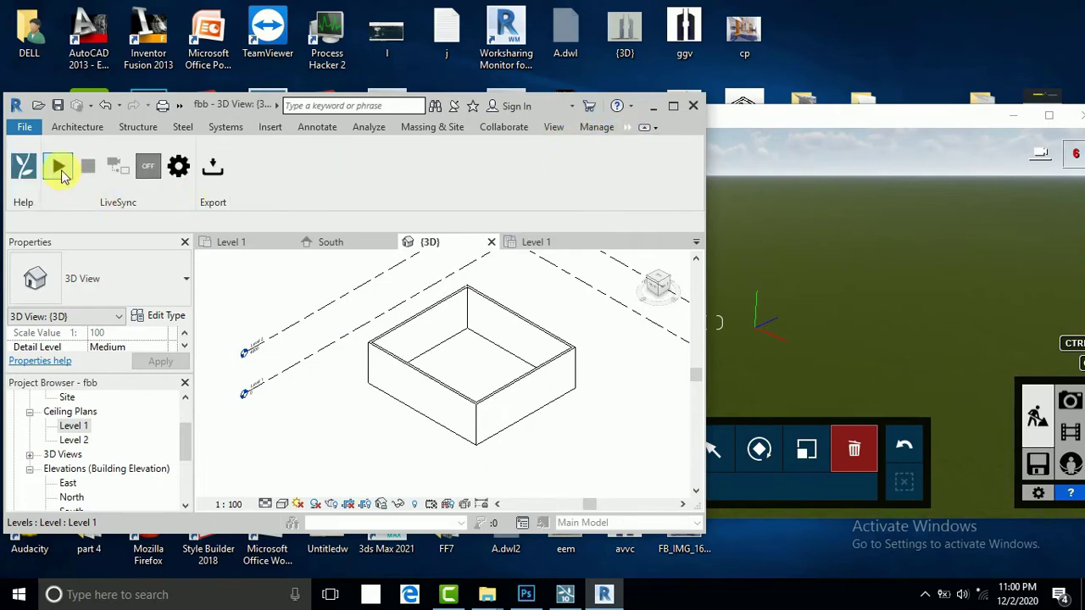
{"action": "left_click", "coordinate": [59, 167]}
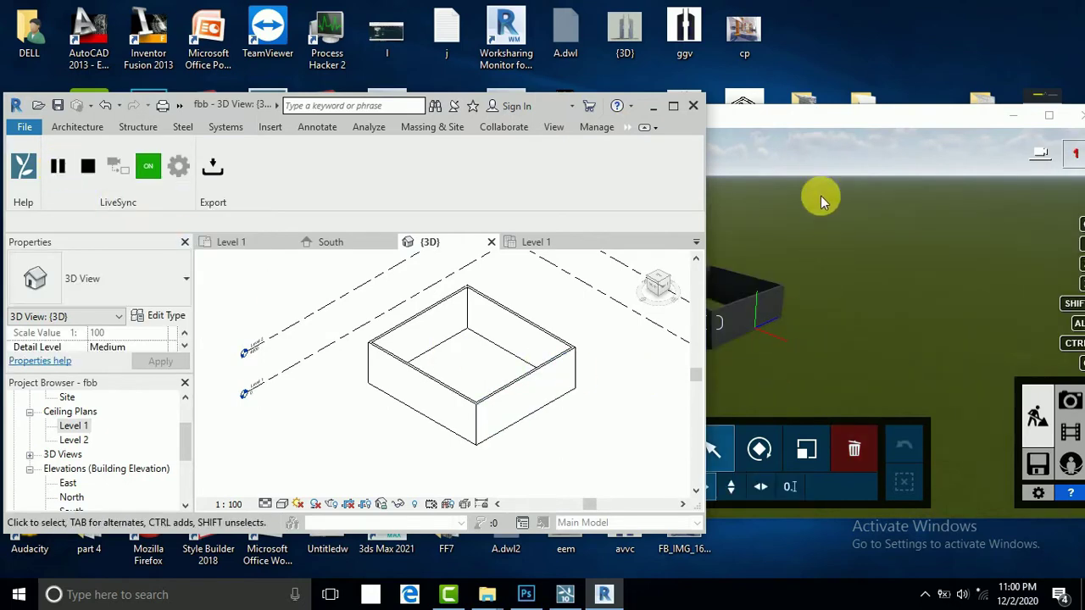
{"action": "left_click_drag", "start_coordinate": [818, 123], "coordinate": [848, 124]}
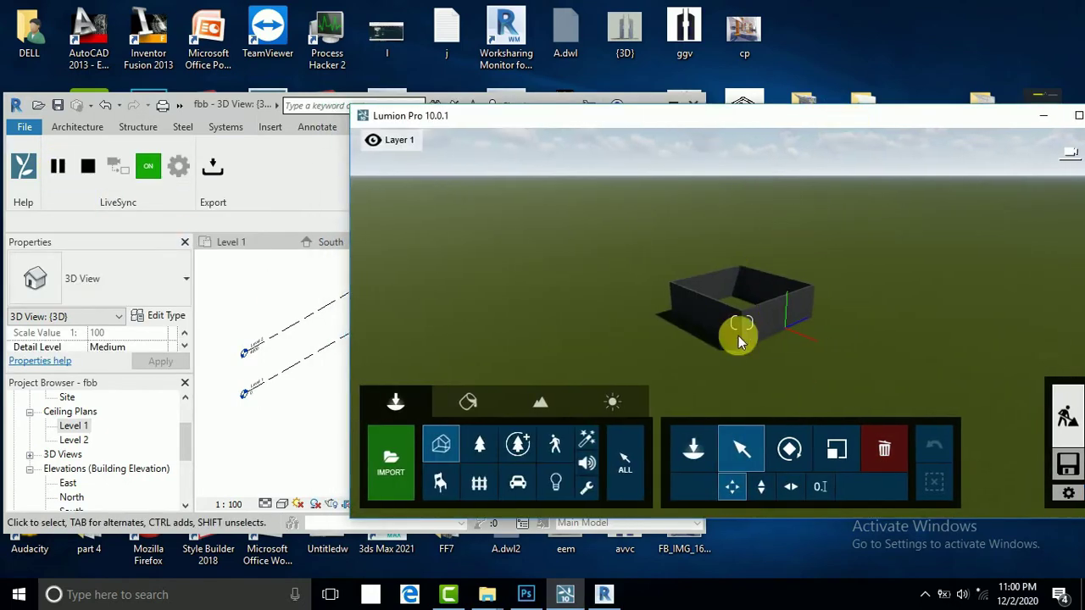
Step: Switch between Revit's 3D view and Lumion to compare the synced four-wall box, ending on Revit
{"action": "left_click", "coordinate": [266, 291]}
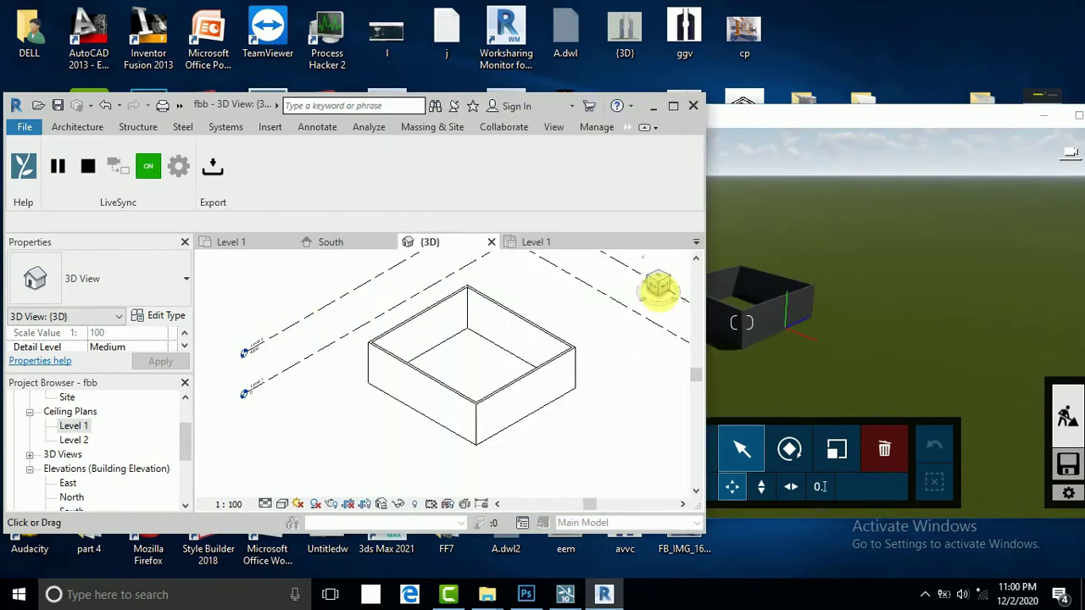
{"action": "left_click", "coordinate": [784, 127]}
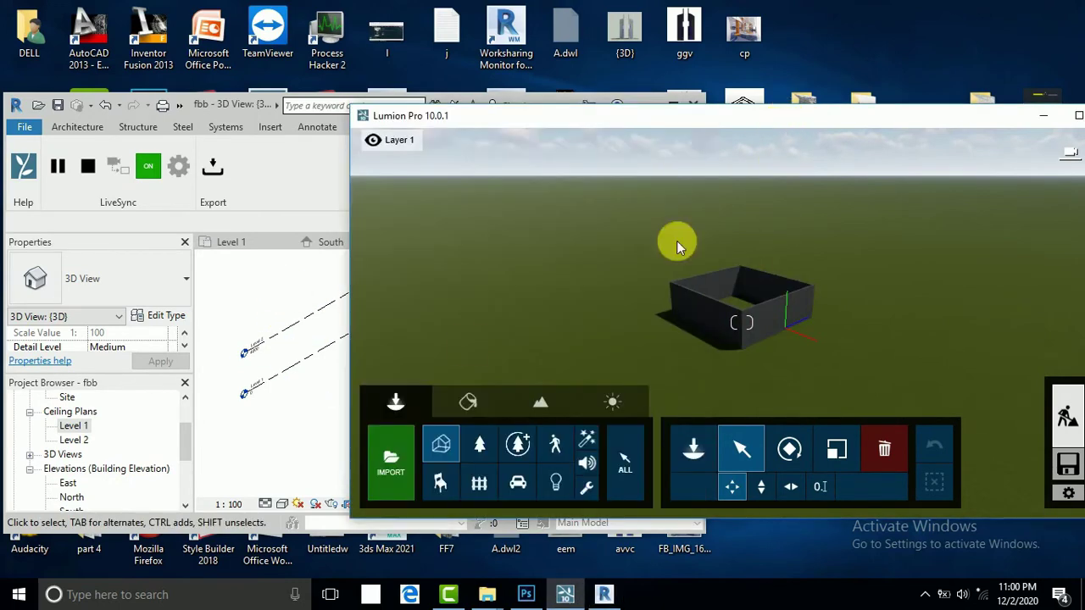
{"action": "left_click", "coordinate": [284, 293]}
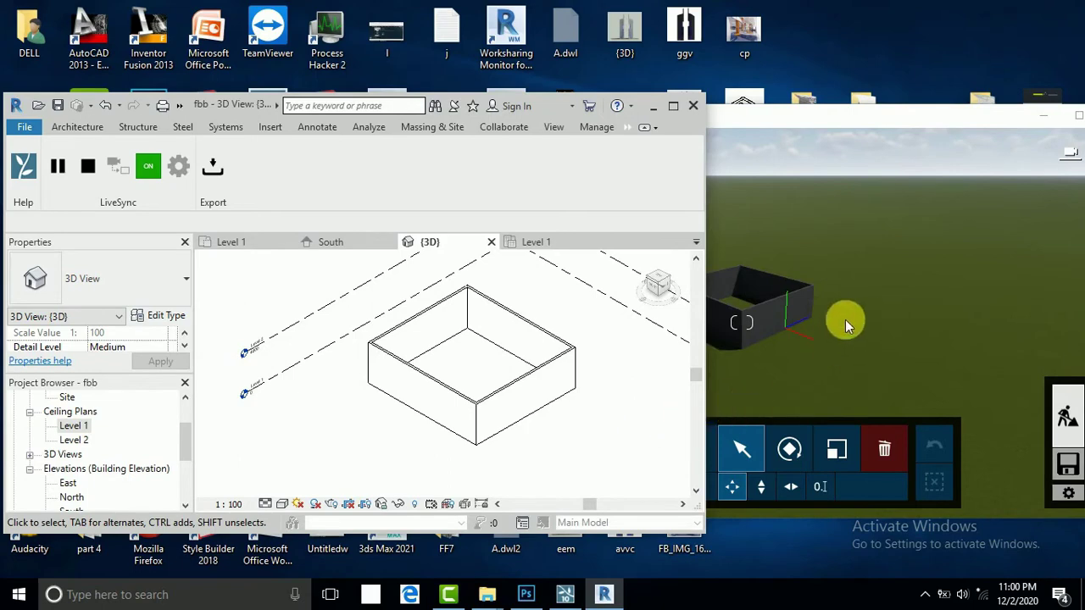
{"action": "left_click", "coordinate": [824, 127]}
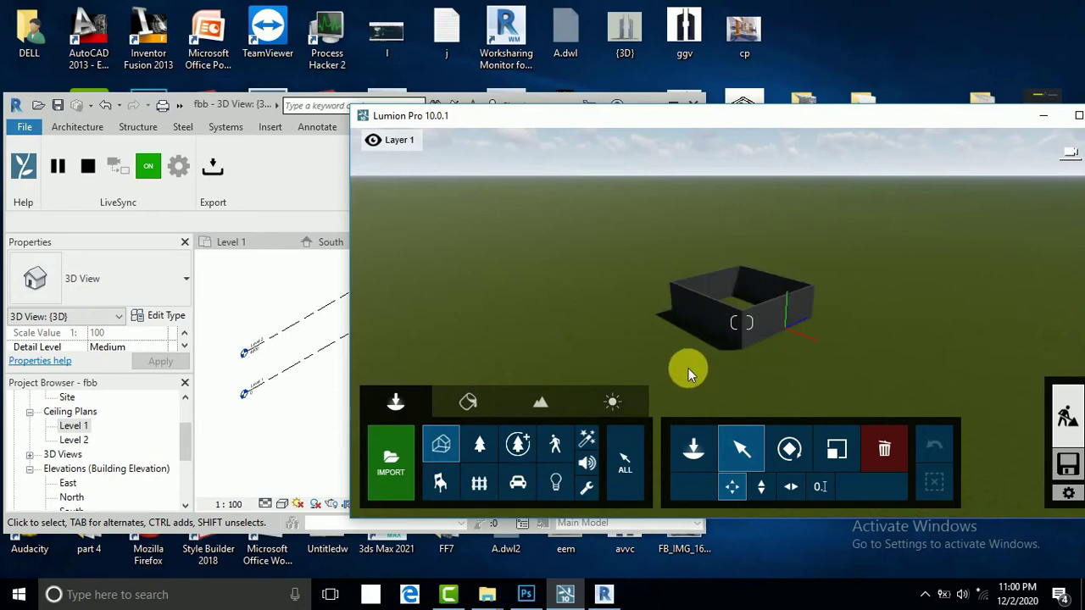
{"action": "left_click", "coordinate": [259, 294]}
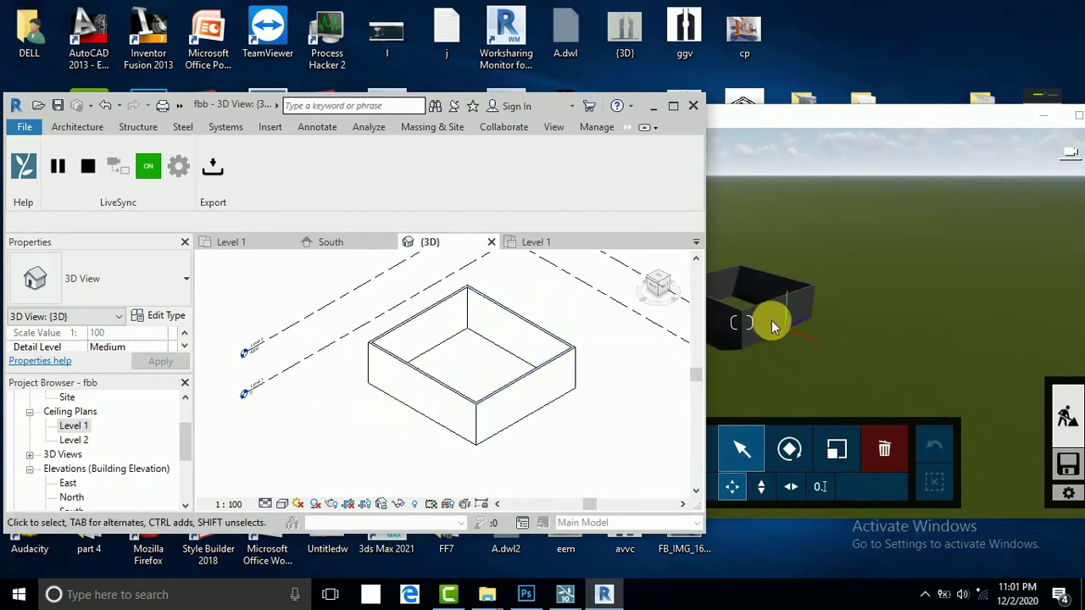
{"action": "left_click", "coordinate": [835, 129]}
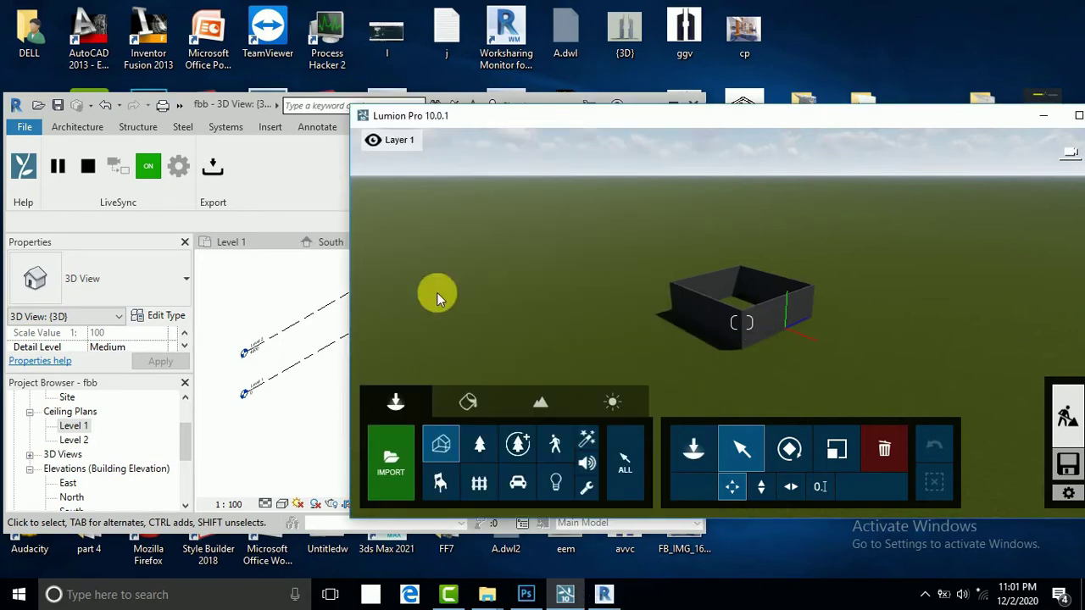
{"action": "left_click", "coordinate": [262, 283]}
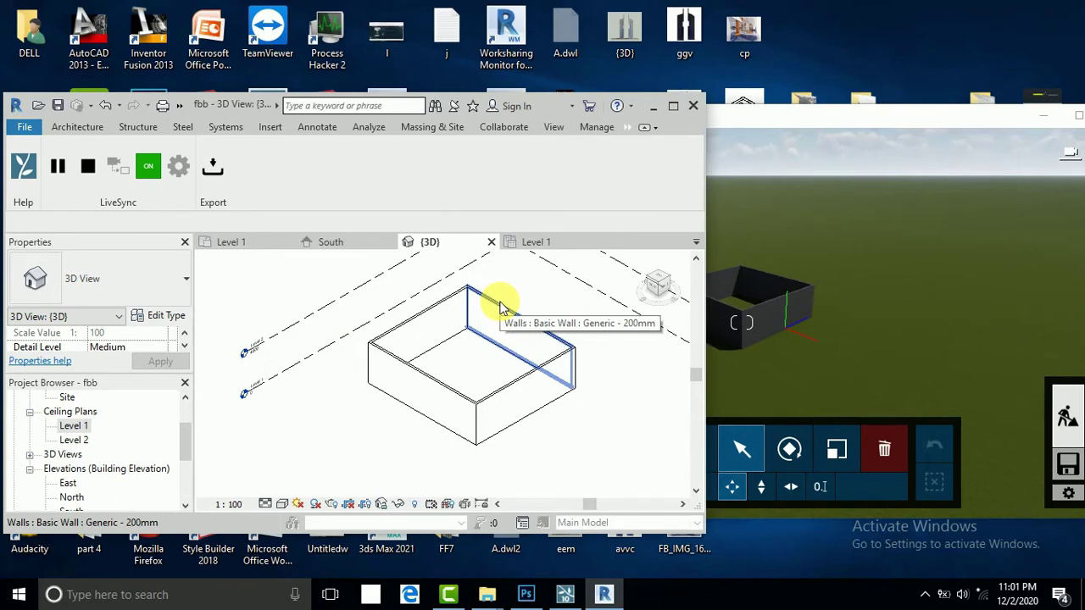
Step: Select the synced fbb 03 box in Lumion, open its properties, and move the camera closer
{"action": "left_click", "coordinate": [865, 282]}
{"action": "left_click", "coordinate": [772, 310]}
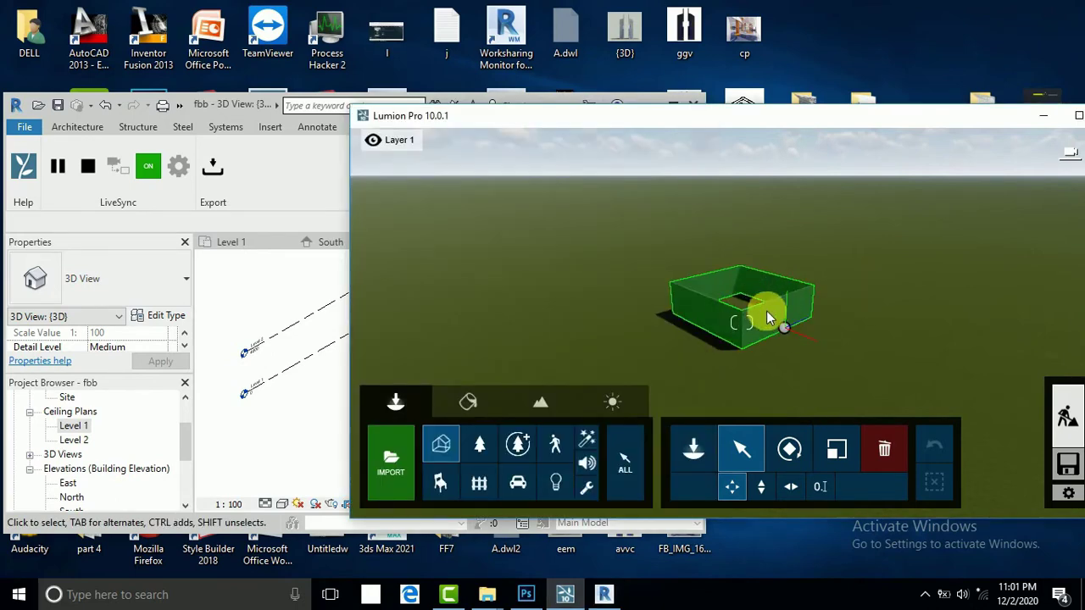
{"action": "left_click", "coordinate": [767, 314]}
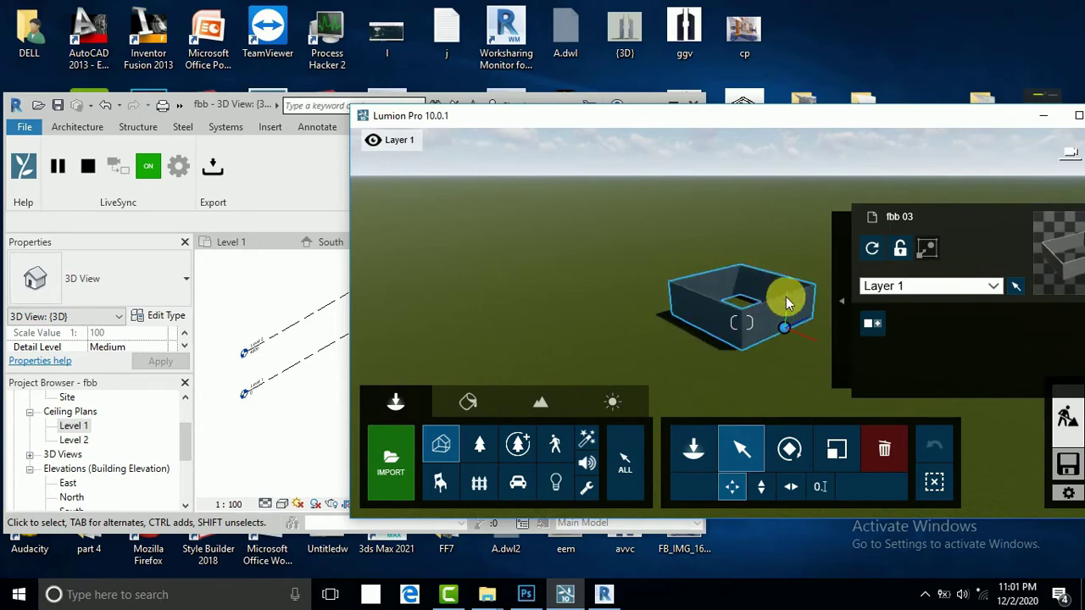
{"action": "mouse_move", "coordinate": [774, 314]}
{"action": "right_mouse_down"}
{"action": "mouse_move", "coordinate": [656, 333]}
{"action": "mouse_move", "coordinate": [734, 314]}
{"action": "mouse_move", "coordinate": [714, 290]}
{"action": "right_mouse_up"}
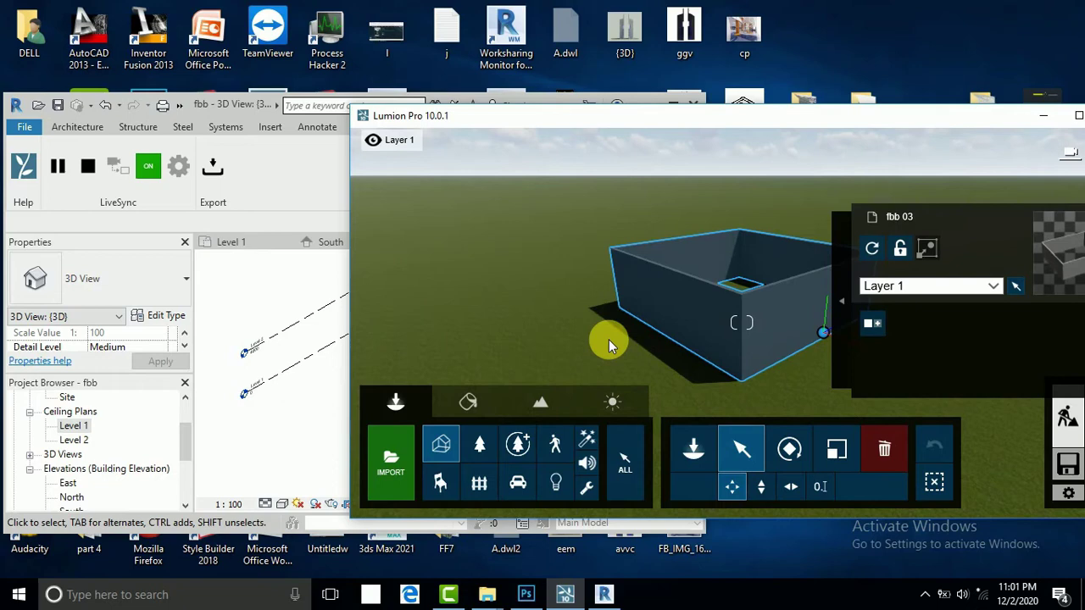
Step: Glance at the hidden add-in tabs and Lumion, then bring Revit's 3D wall-box view back in front
{"action": "left_click", "coordinate": [266, 307]}
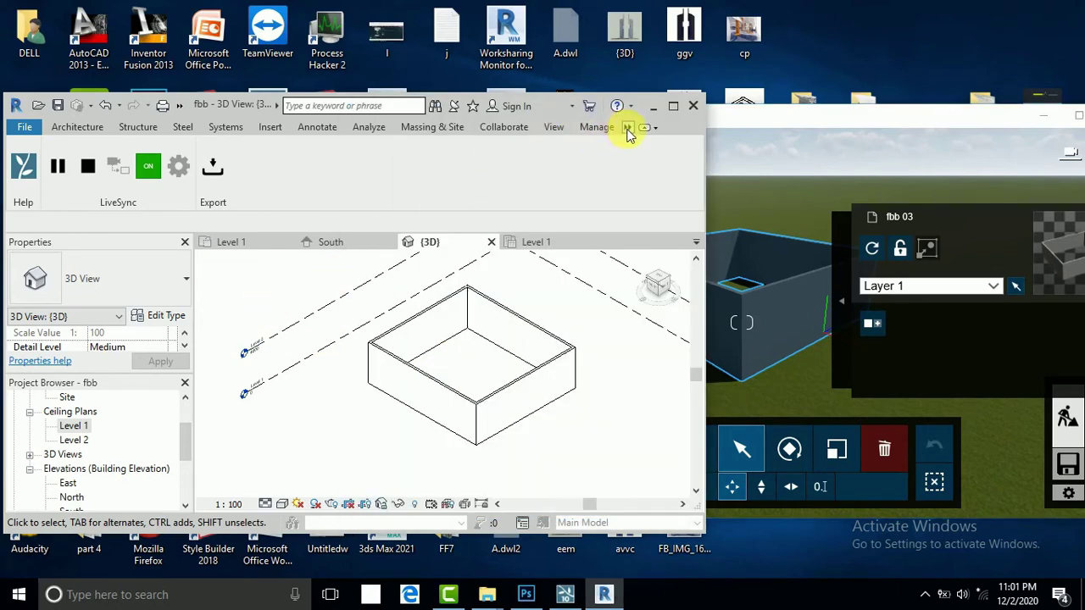
{"action": "left_click", "coordinate": [625, 128]}
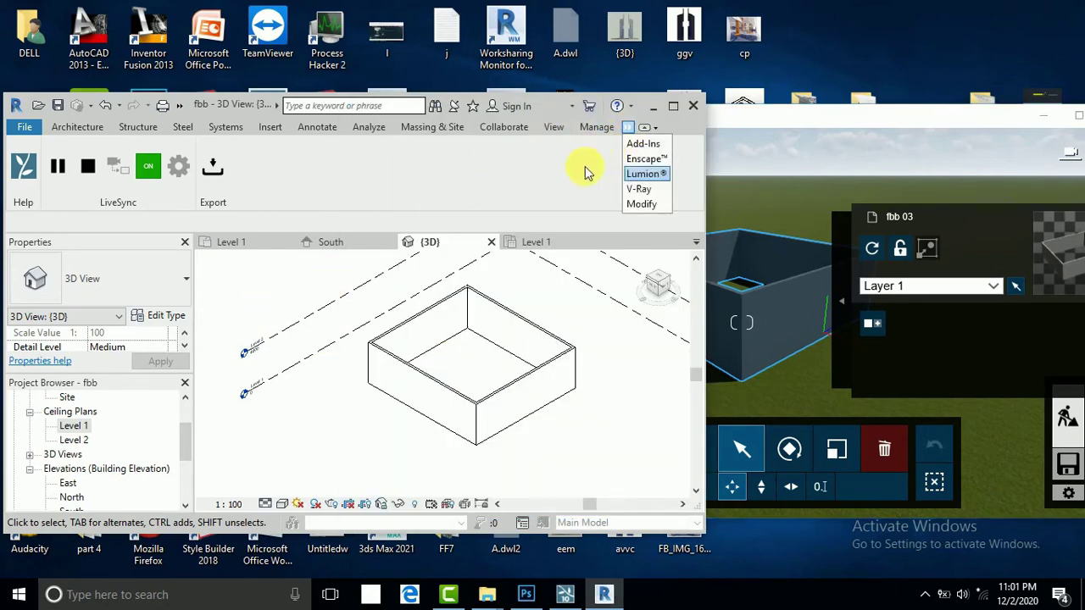
{"action": "left_click", "coordinate": [251, 288]}
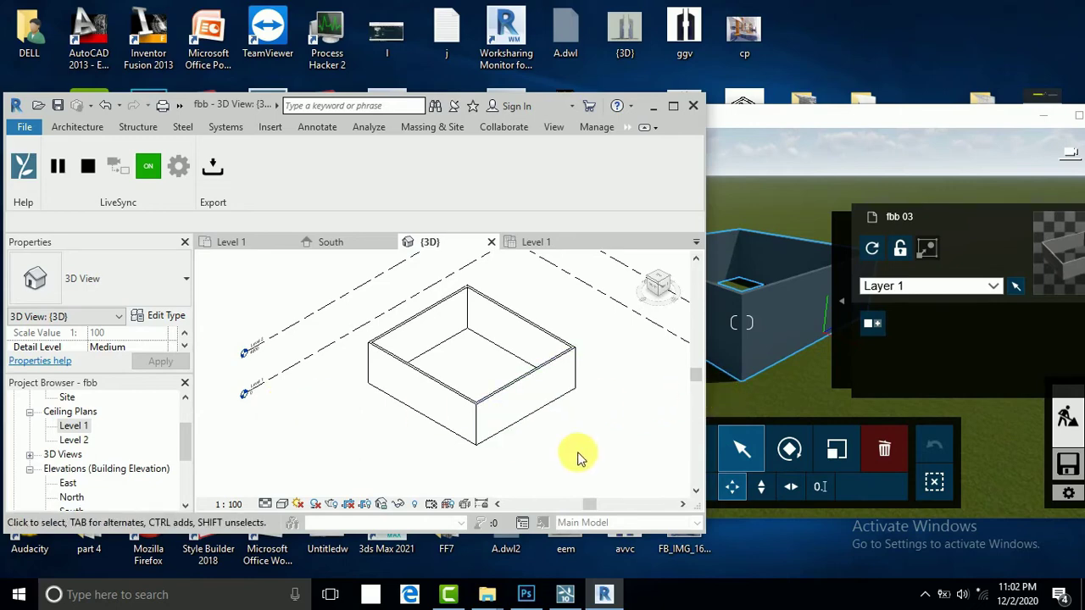
{"action": "left_click", "coordinate": [759, 124]}
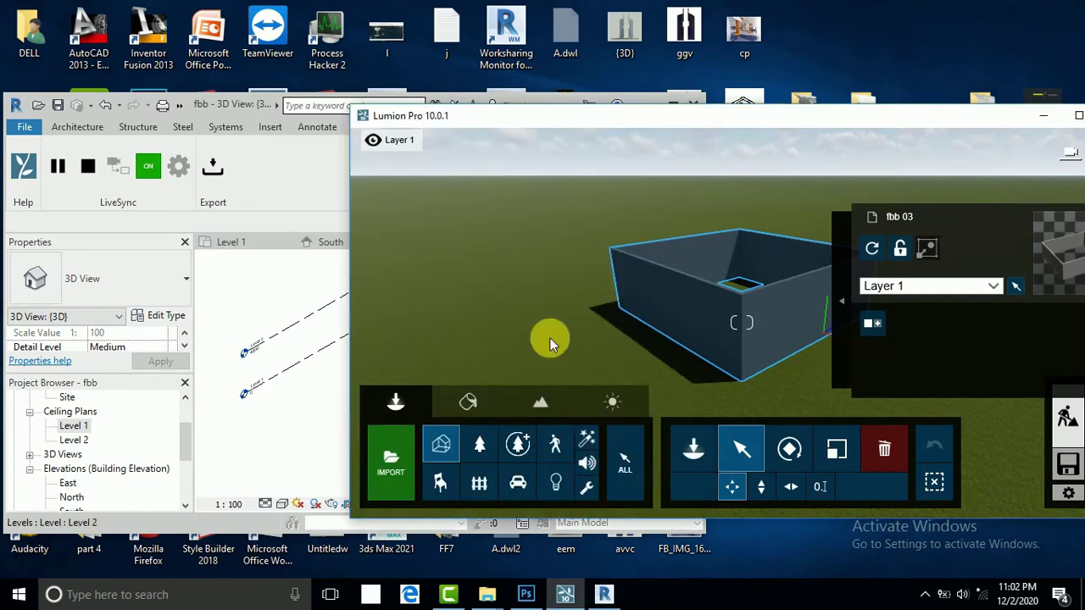
{"action": "left_click", "coordinate": [313, 406]}
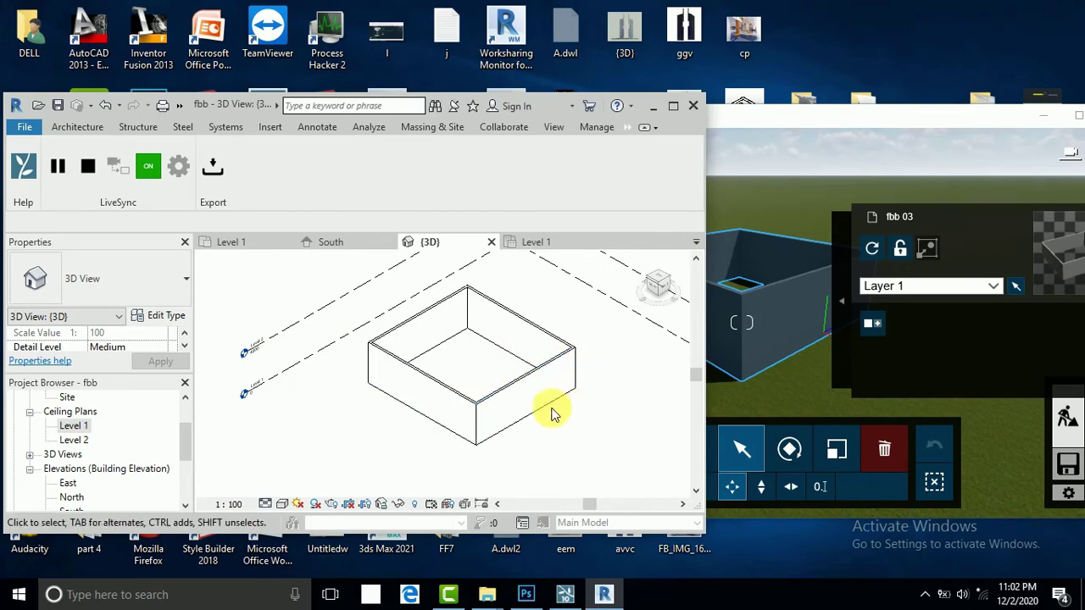
Step: On the Level 1 ceiling plan, draw a wall from the left wall's midpoint to the right's
{"action": "double_click", "coordinate": [74, 431]}
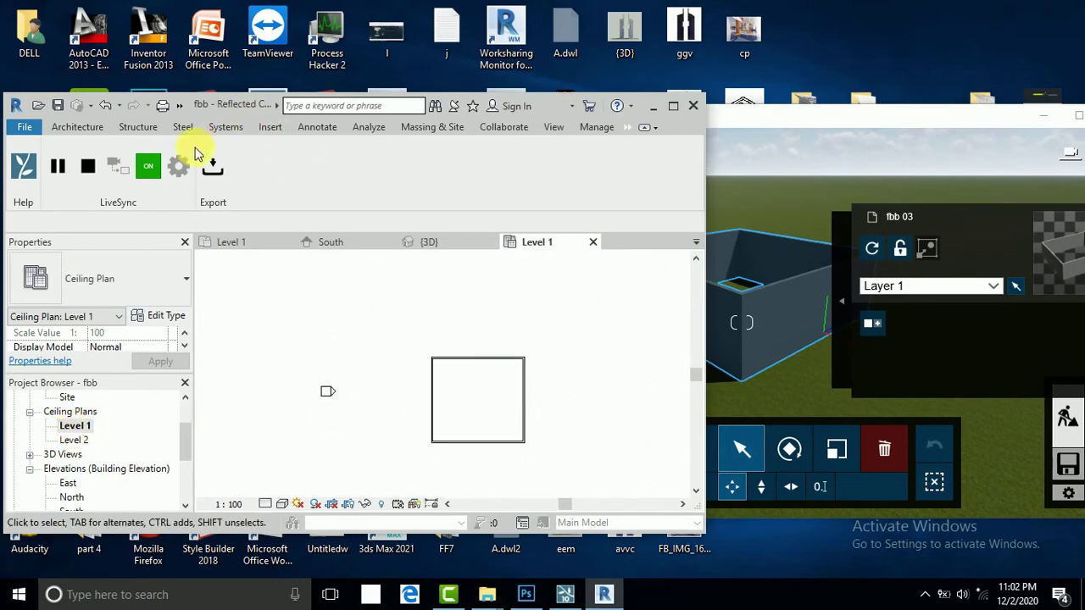
{"action": "left_click", "coordinate": [78, 127]}
{"action": "left_click", "coordinate": [70, 159]}
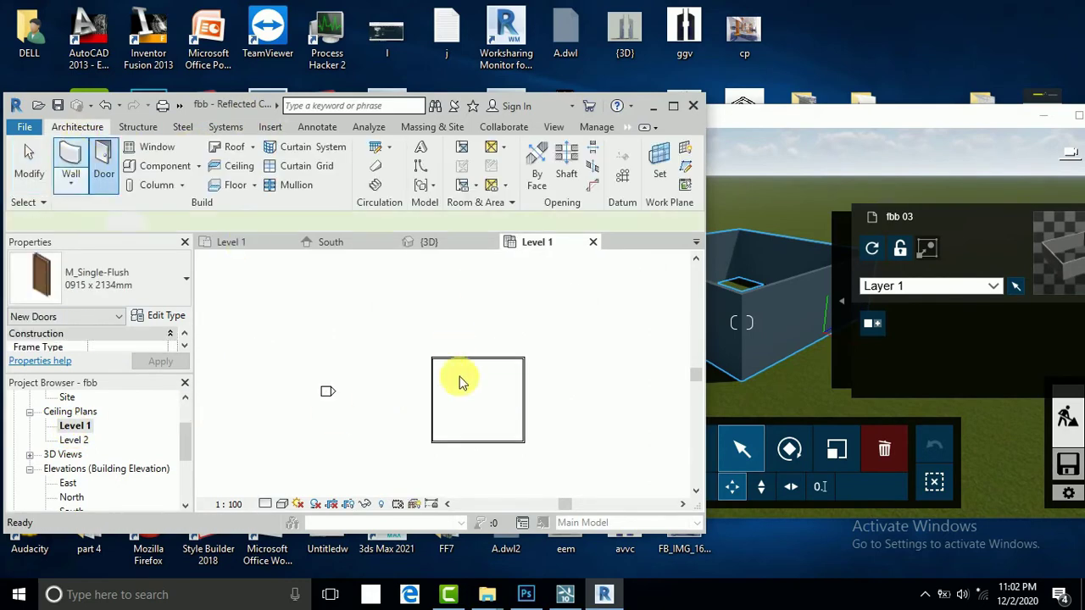
{"action": "left_click", "coordinate": [437, 410]}
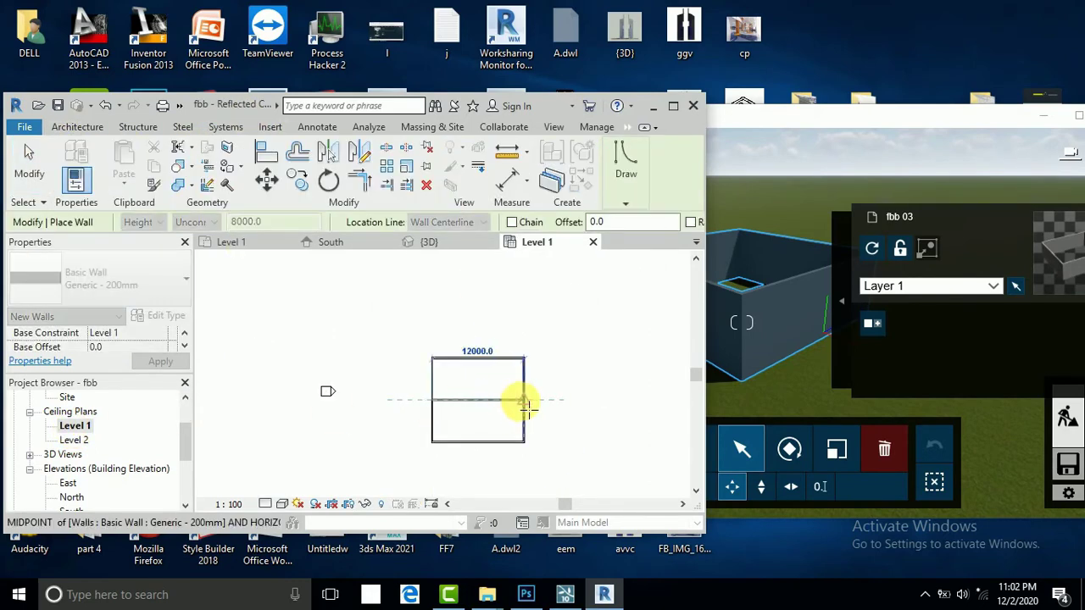
{"action": "left_click", "coordinate": [628, 409]}
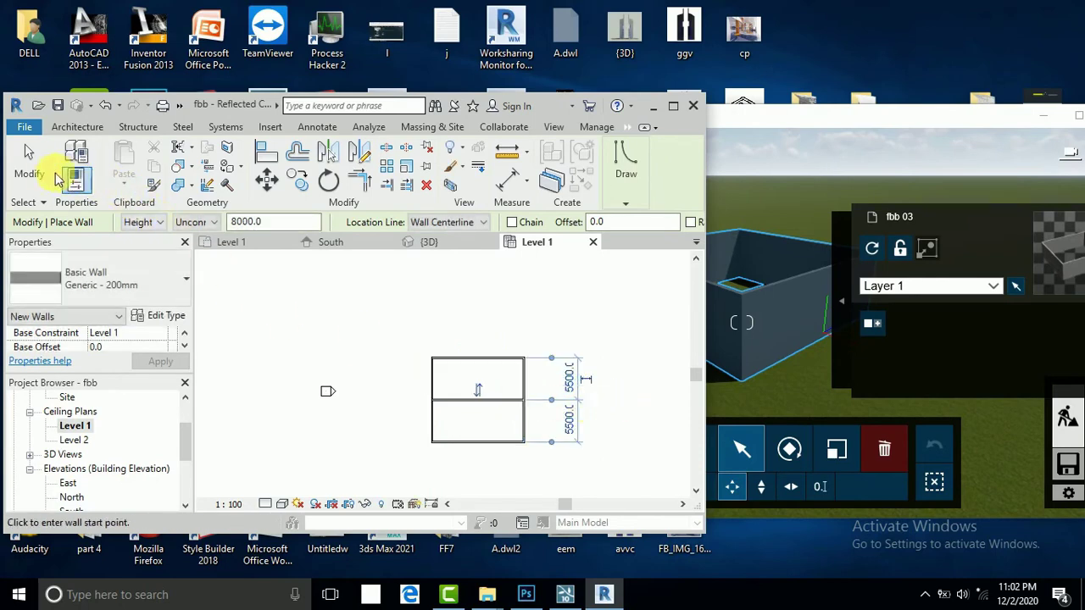
{"action": "left_click", "coordinate": [48, 171]}
Step: Confirm the new dividing wall appears in Lumion, then return to the Revit plan
{"action": "scroll", "coordinate": [580, 403], "scroll_direction": "down", "scroll_amount": 1}
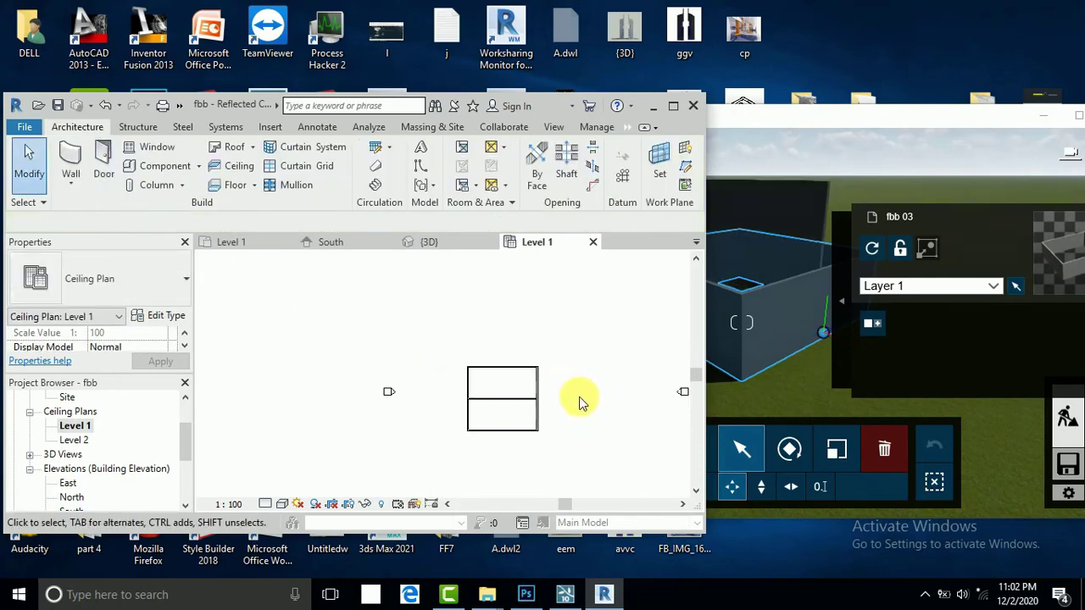
{"action": "left_click", "coordinate": [806, 122]}
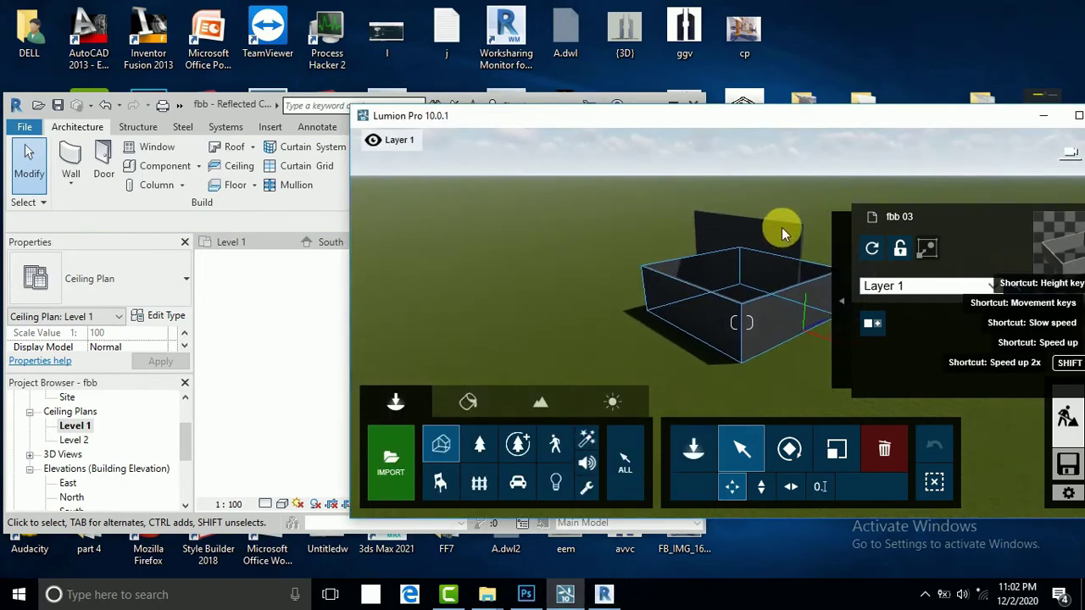
{"action": "left_click", "coordinate": [291, 375]}
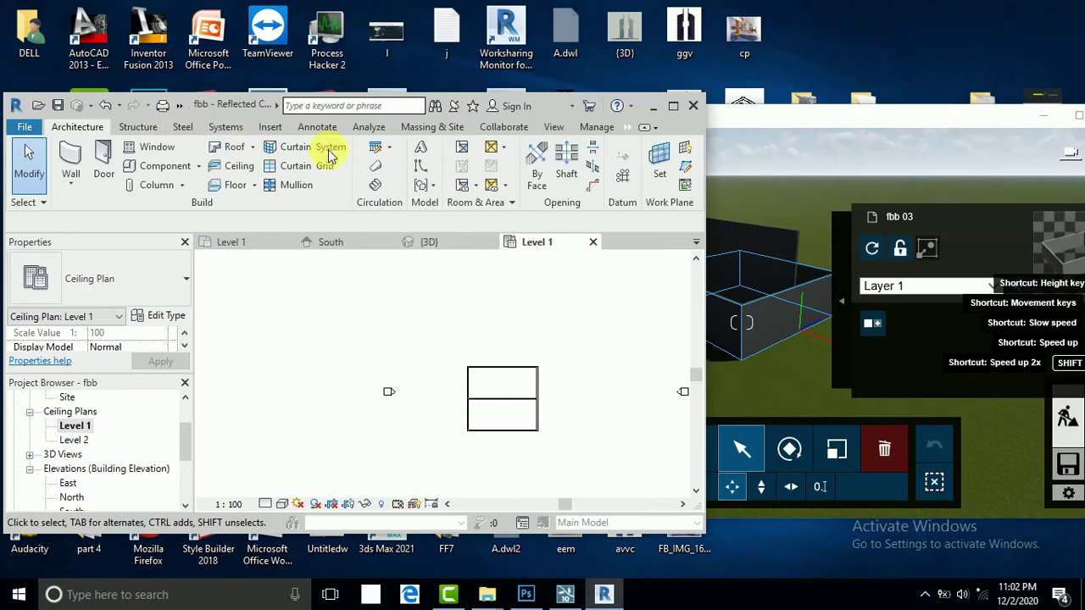
Step: In the default 3D view, set the centre wall's Top Constraint to Level 1, matching the outer walls
{"action": "left_click", "coordinate": [554, 127]}
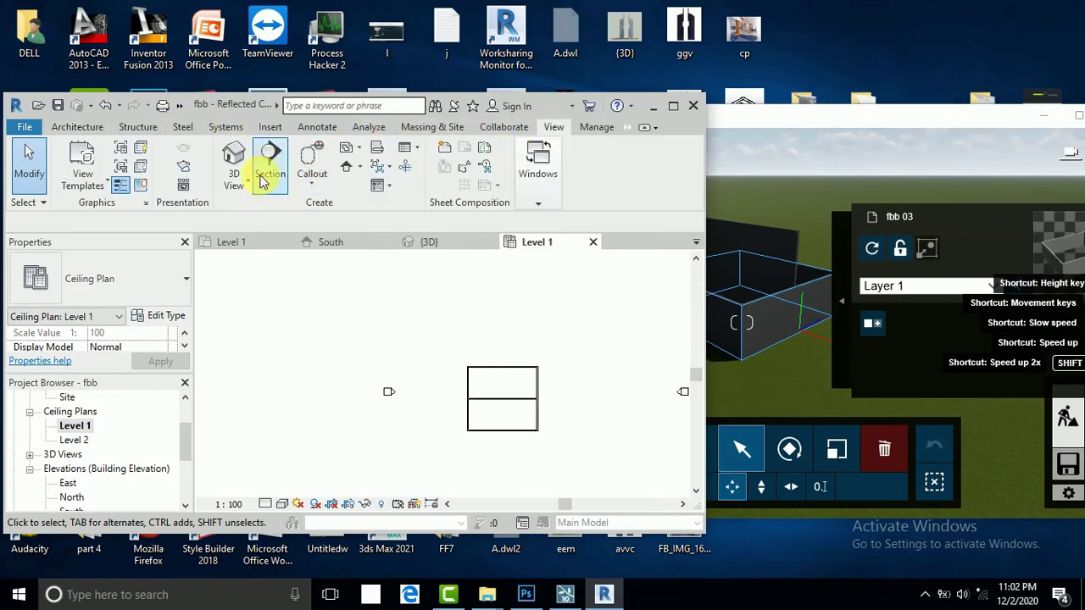
{"action": "left_click", "coordinate": [237, 160]}
{"action": "left_click", "coordinate": [497, 314]}
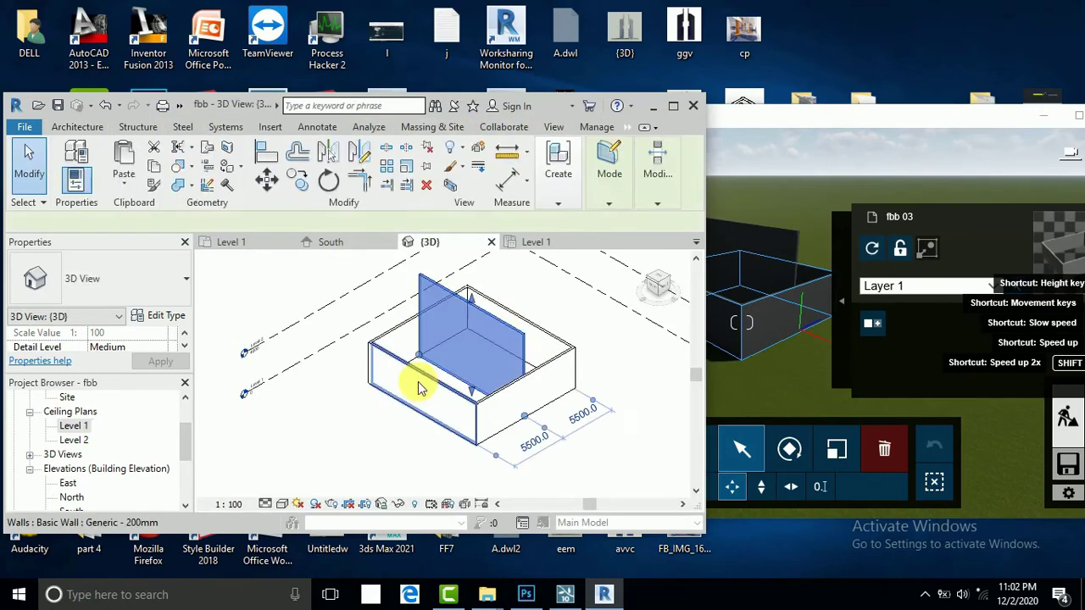
{"action": "scroll", "coordinate": [131, 344], "scroll_direction": "down", "scroll_amount": 3}
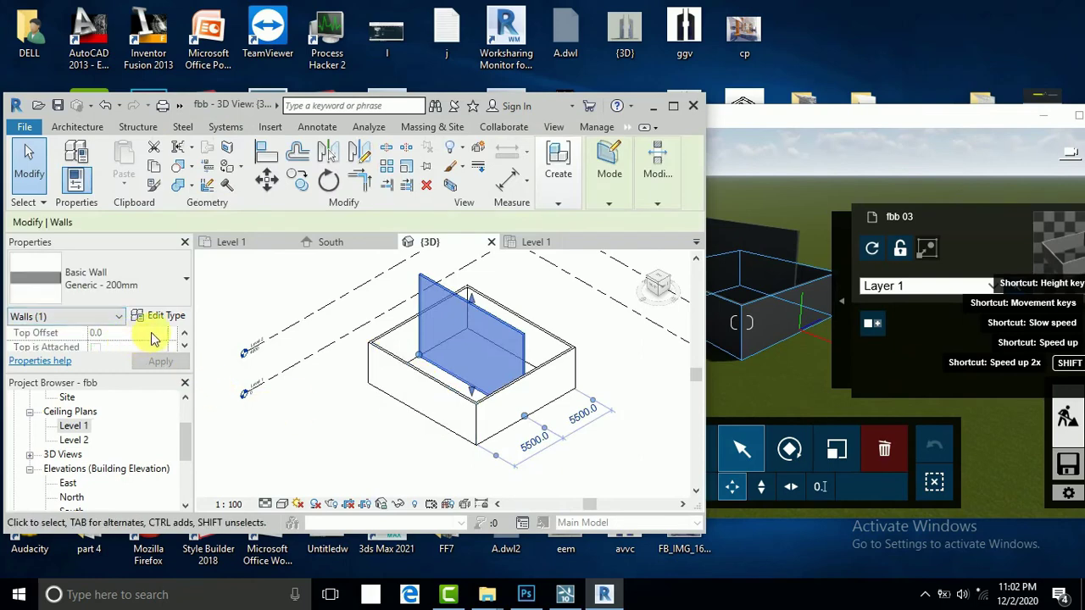
{"action": "left_click", "coordinate": [161, 348]}
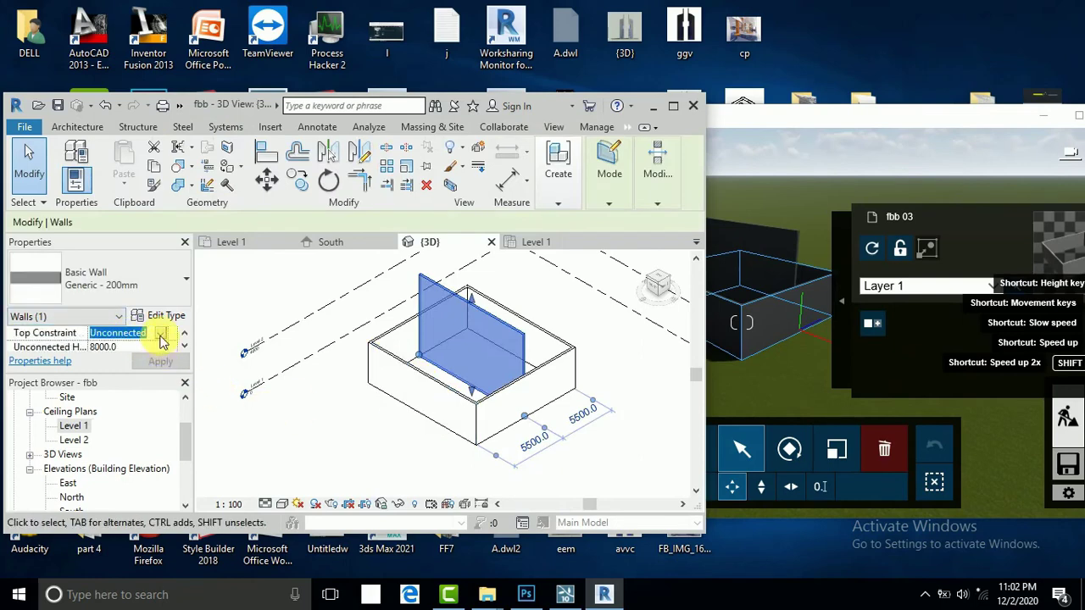
{"action": "left_click", "coordinate": [163, 339]}
{"action": "left_click", "coordinate": [136, 360]}
{"action": "left_click", "coordinate": [437, 443]}
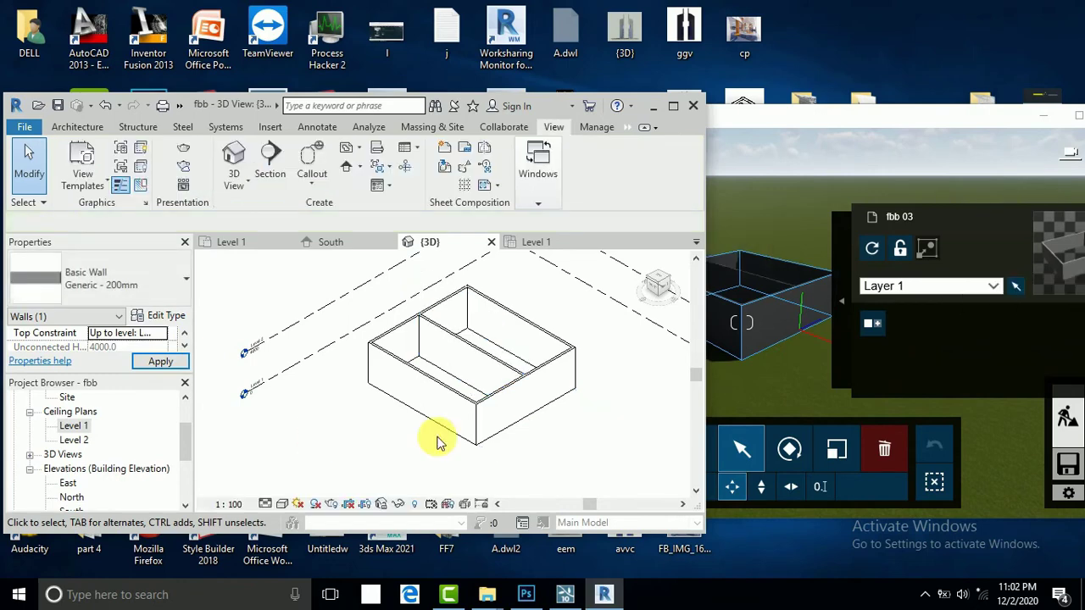
Step: Frame the synced box in Lumion and select it to confirm the lowered dividing wall
{"action": "left_click", "coordinate": [786, 134]}
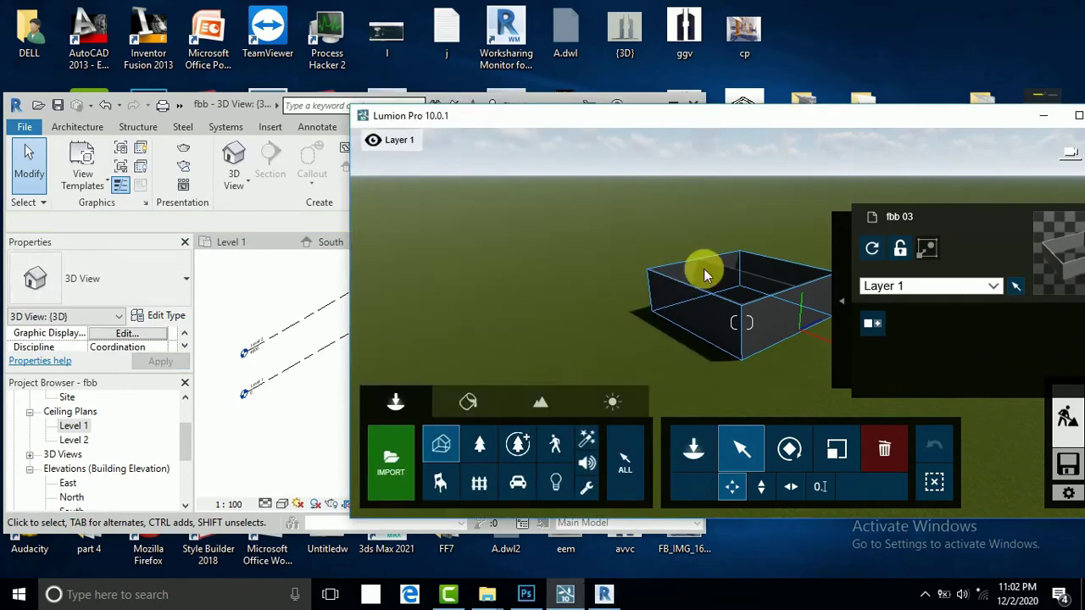
{"action": "key", "text": "w"}
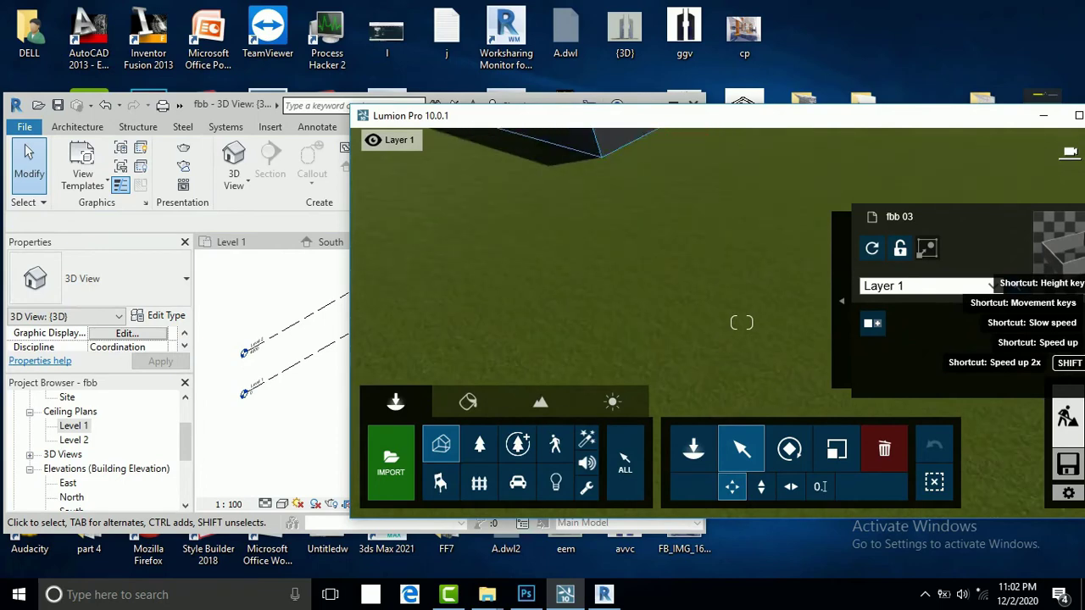
{"action": "right_click_drag", "start_coordinate": [631, 239], "coordinate": [630, 235]}
{"action": "key", "text": "s"}
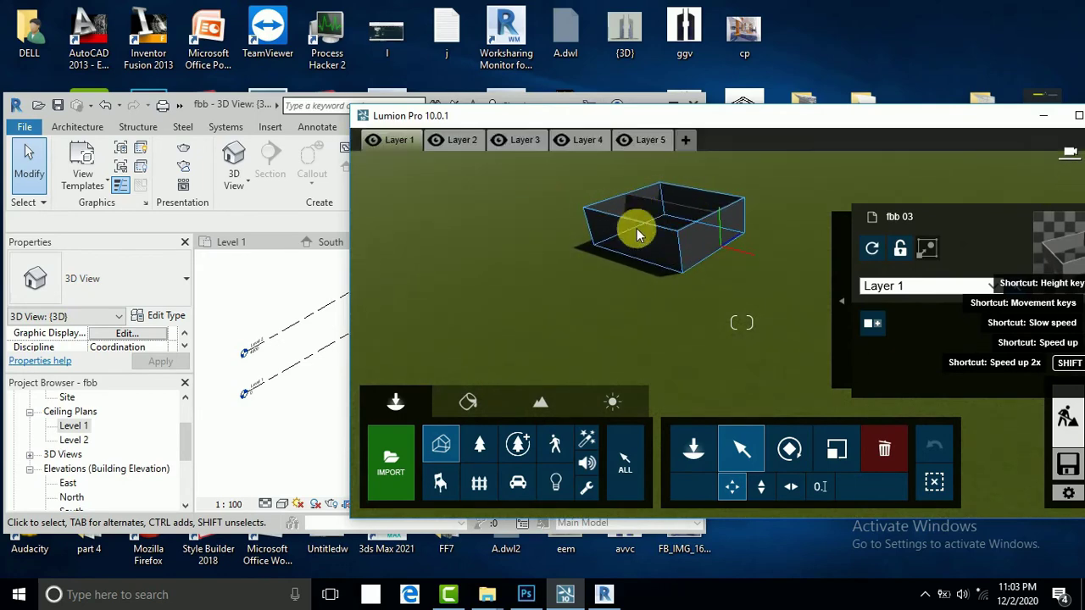
{"action": "left_click", "coordinate": [296, 273]}
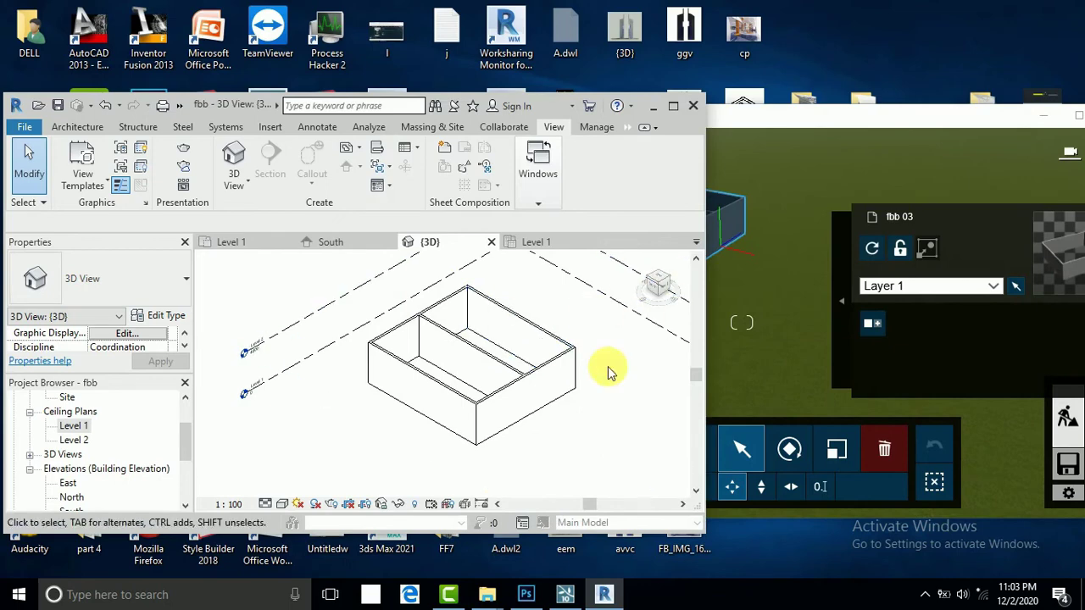
{"action": "left_click", "coordinate": [752, 273]}
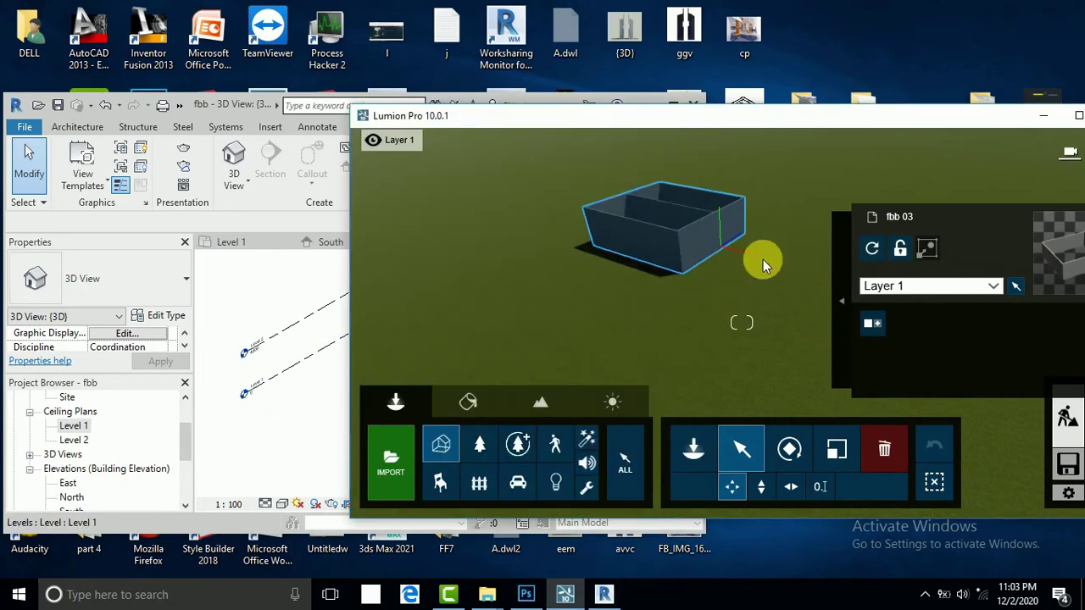
{"action": "left_click", "coordinate": [737, 209]}
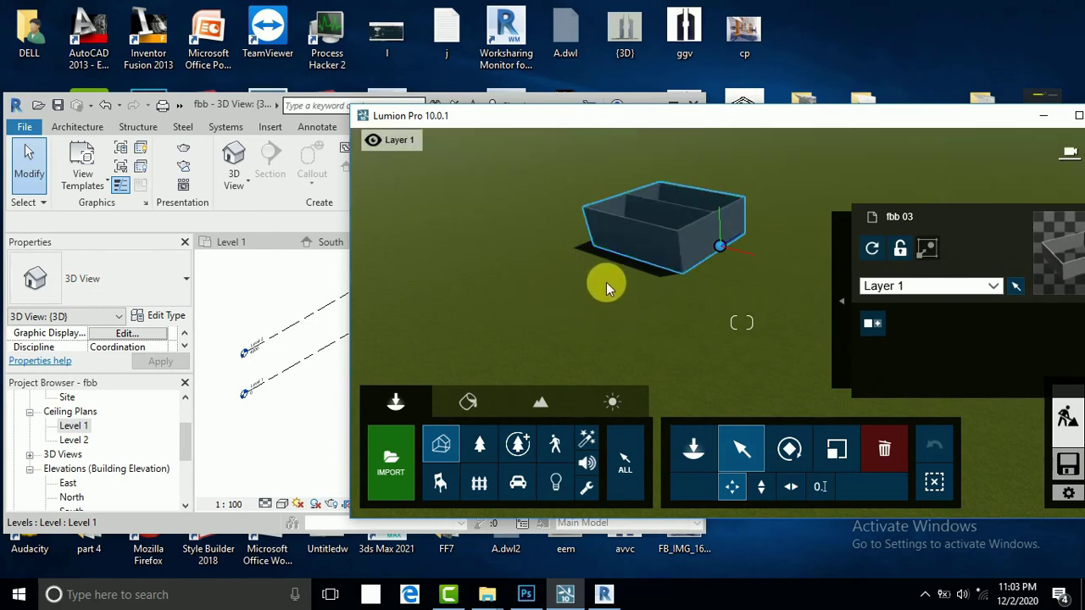
{"action": "mouse_move", "coordinate": [616, 282]}
{"action": "right_mouse_down"}
{"action": "mouse_move", "coordinate": [660, 311]}
{"action": "mouse_move", "coordinate": [617, 323]}
{"action": "right_mouse_up"}
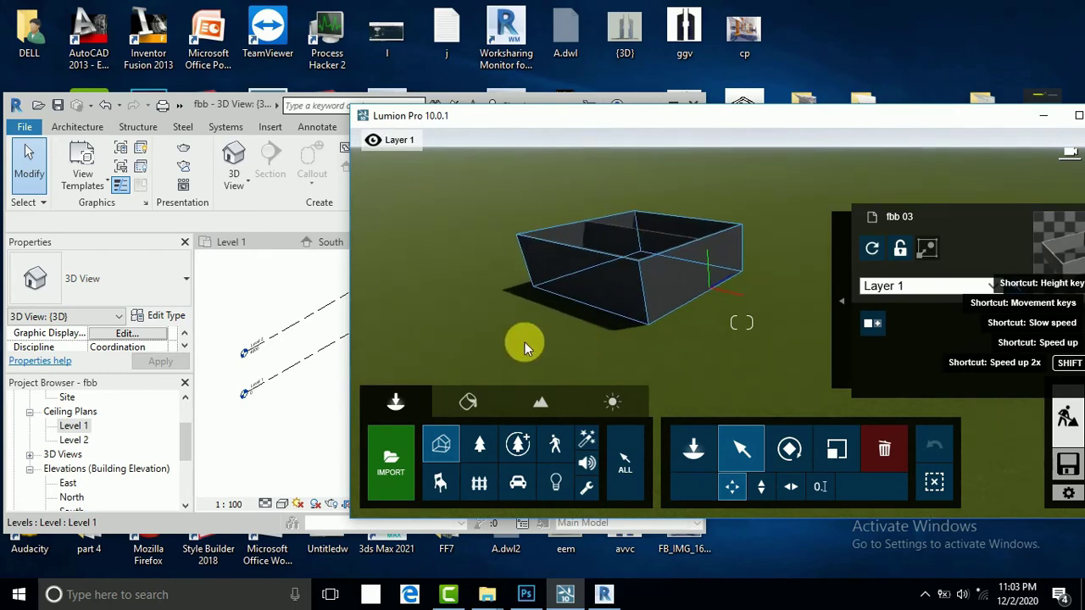
Step: Enter Materials mode on the box model and maximize the Lumion window
{"action": "left_click", "coordinate": [394, 404]}
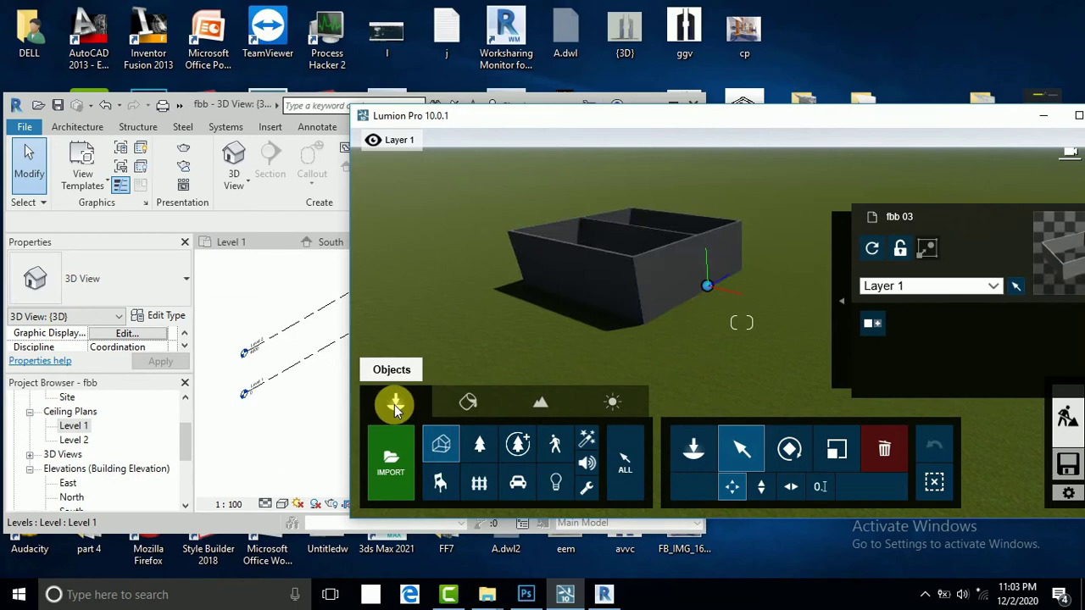
{"action": "left_click", "coordinate": [477, 404]}
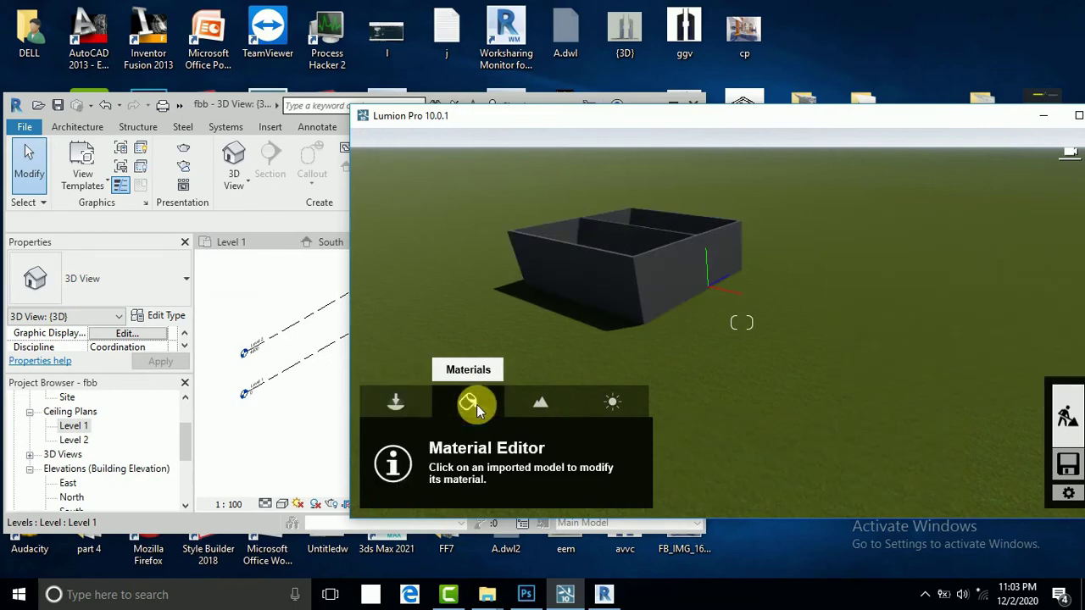
{"action": "left_click", "coordinate": [662, 261]}
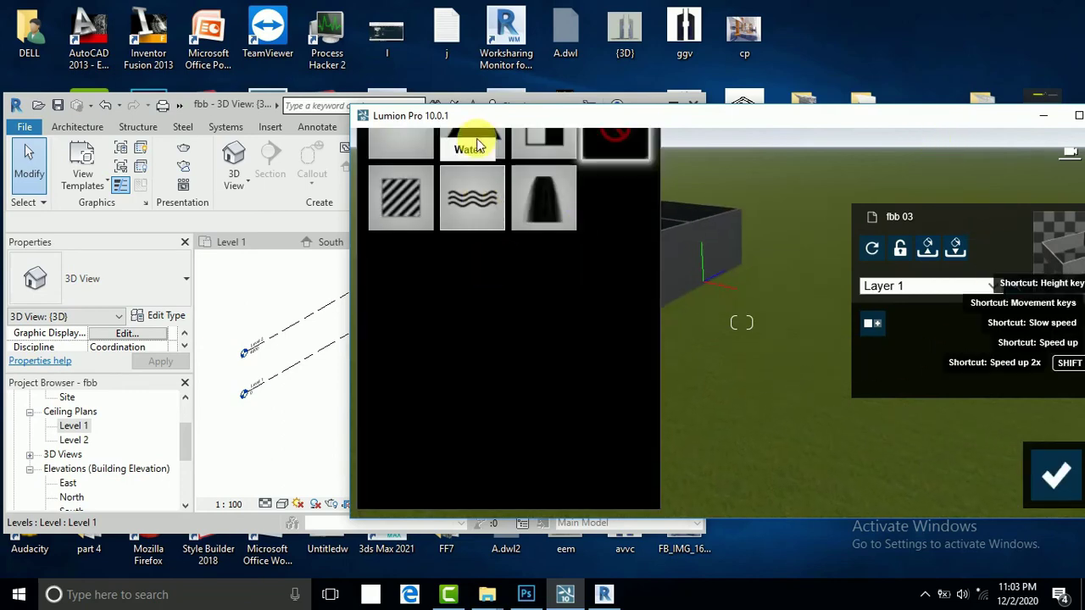
{"action": "left_click_drag", "start_coordinate": [763, 124], "coordinate": [709, 121]}
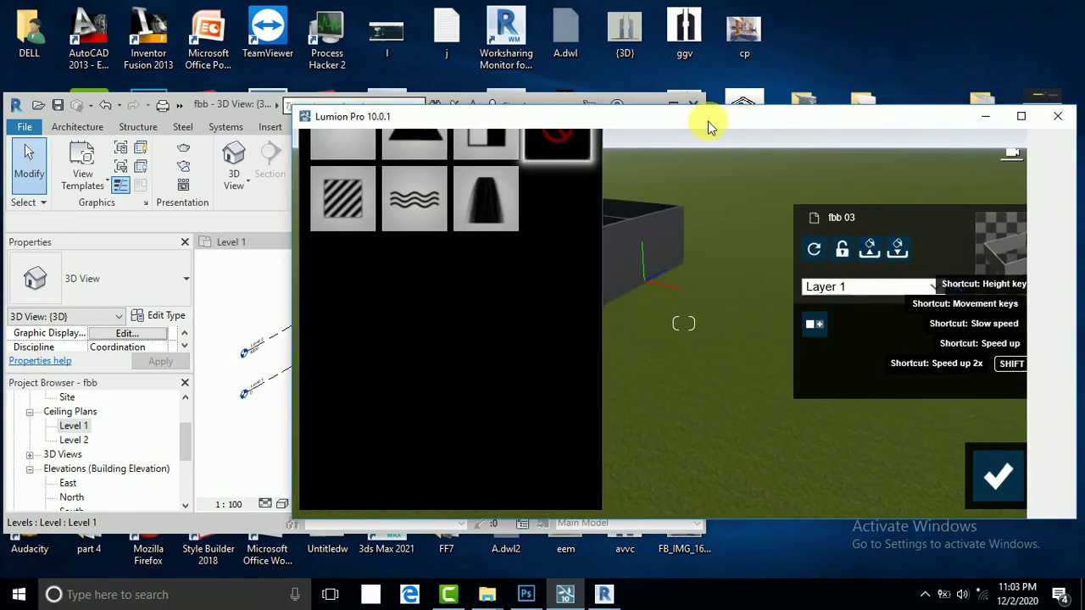
{"action": "left_click", "coordinate": [1024, 114]}
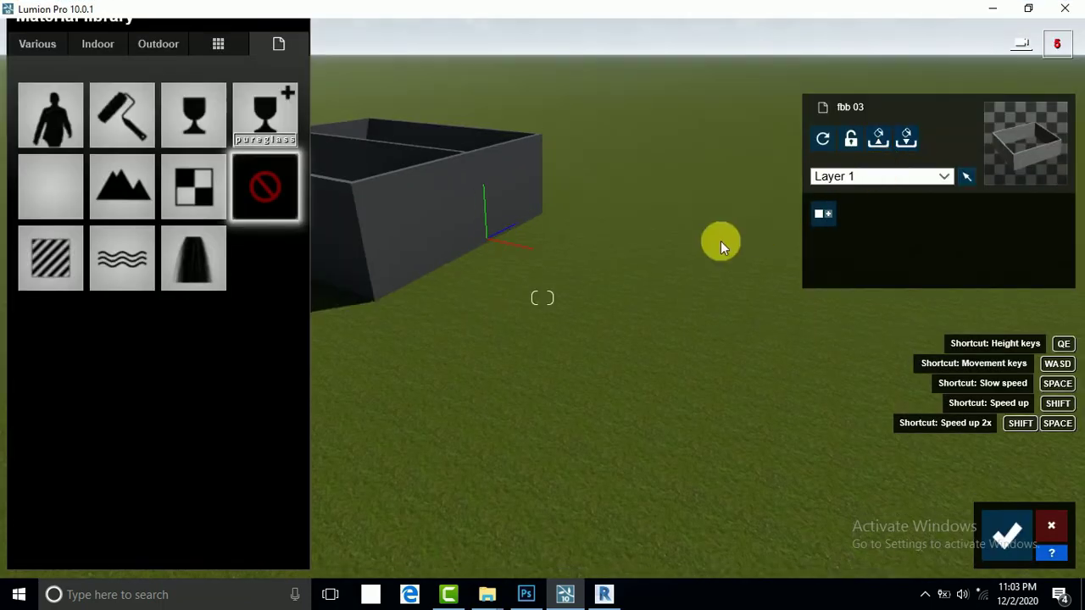
{"action": "right_click_drag", "start_coordinate": [536, 360], "coordinate": [502, 355]}
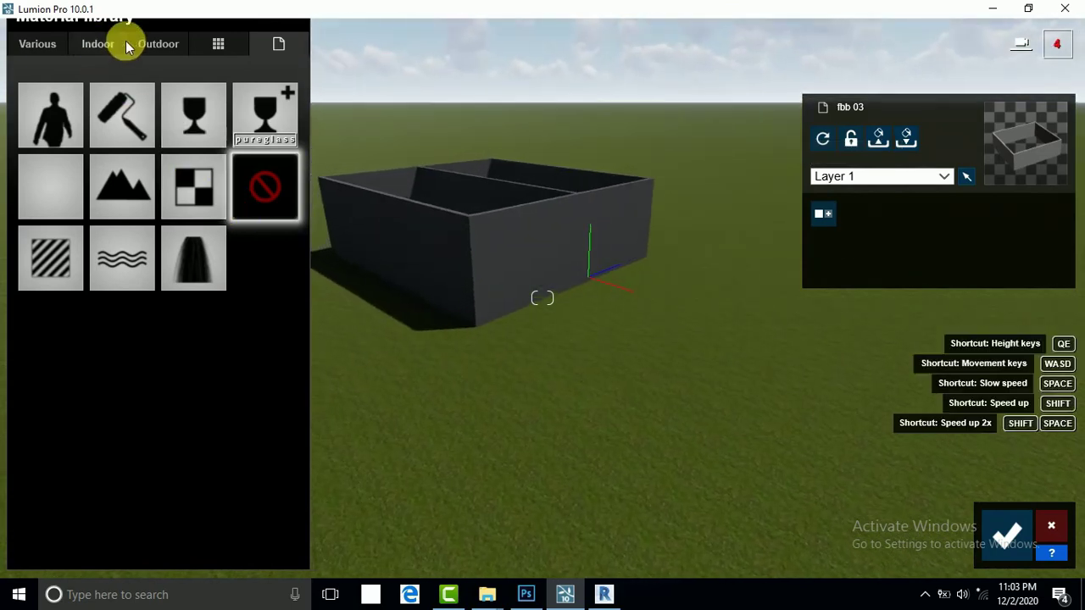
Step: Apply an Outdoor brick material to the Default Wall surface and zoom in on the bricks
{"action": "left_click", "coordinate": [94, 49]}
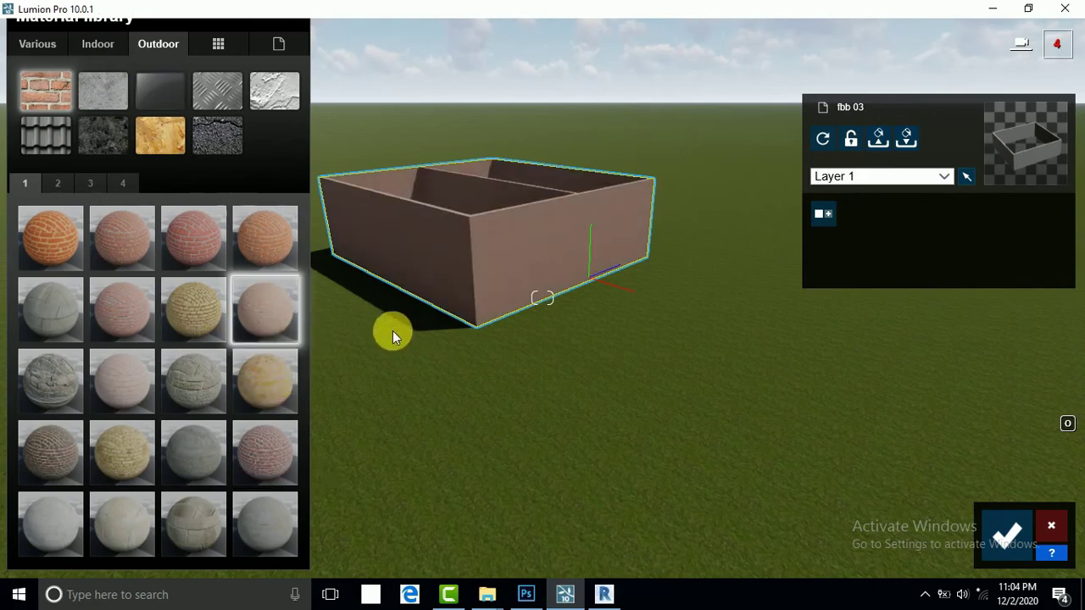
{"action": "right_click_drag", "start_coordinate": [481, 262], "coordinate": [494, 333]}
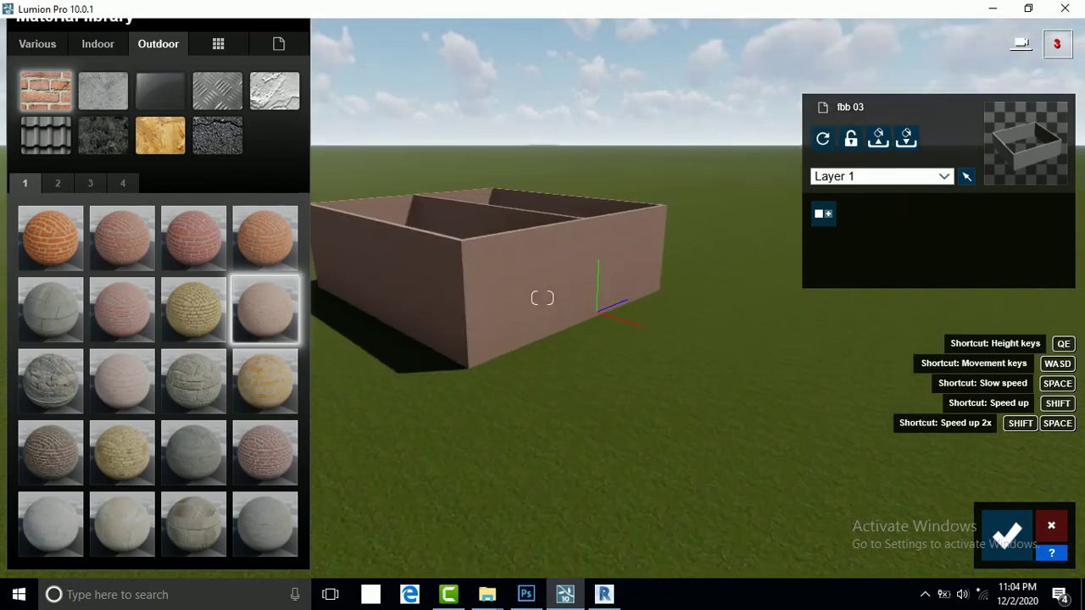
{"action": "scroll", "coordinate": [496, 335], "scroll_direction": "up", "scroll_amount": 2}
{"action": "scroll", "coordinate": [500, 339], "scroll_direction": "up", "scroll_amount": 2}
{"action": "scroll", "coordinate": [500, 348], "scroll_direction": "up", "scroll_amount": 2}
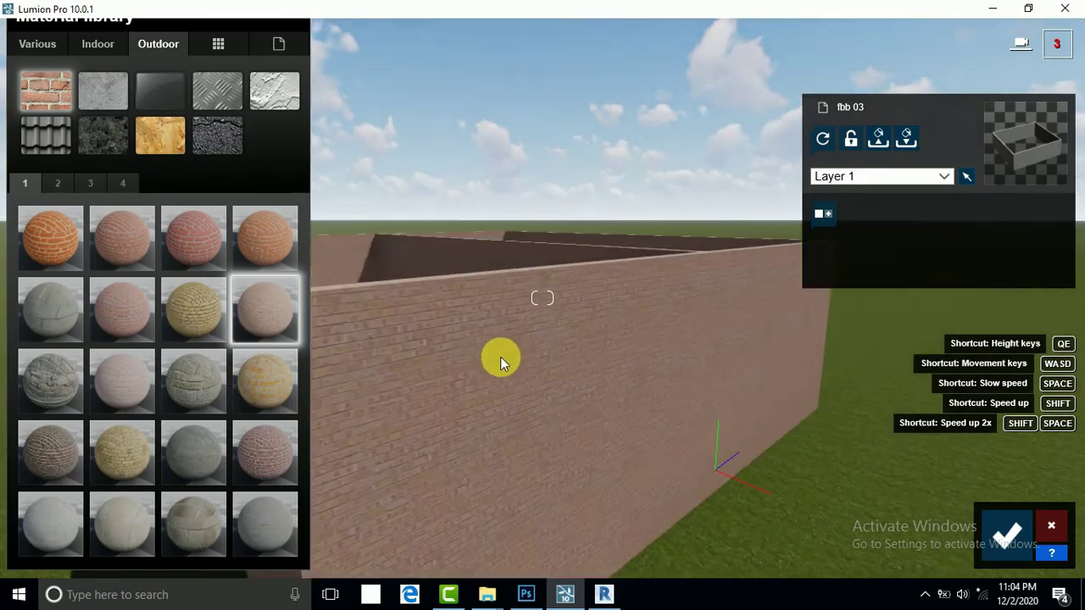
{"action": "scroll", "coordinate": [500, 357], "scroll_direction": "up", "scroll_amount": 2}
{"action": "scroll", "coordinate": [500, 357], "scroll_direction": "down", "scroll_amount": 3}
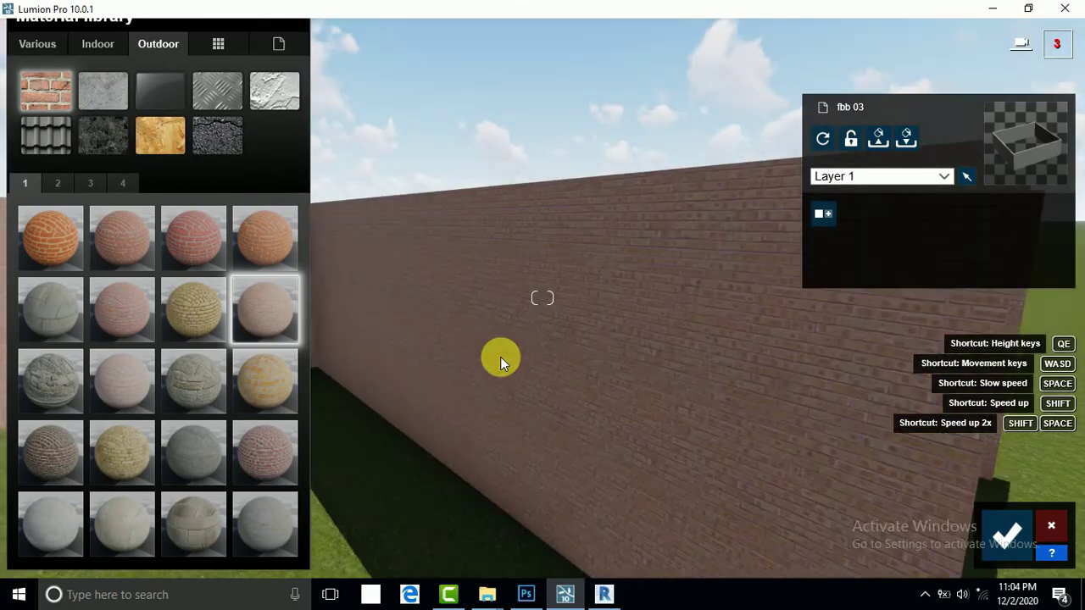
{"action": "scroll", "coordinate": [500, 357], "scroll_direction": "up", "scroll_amount": 3}
{"action": "scroll", "coordinate": [500, 360], "scroll_direction": "down", "scroll_amount": 3}
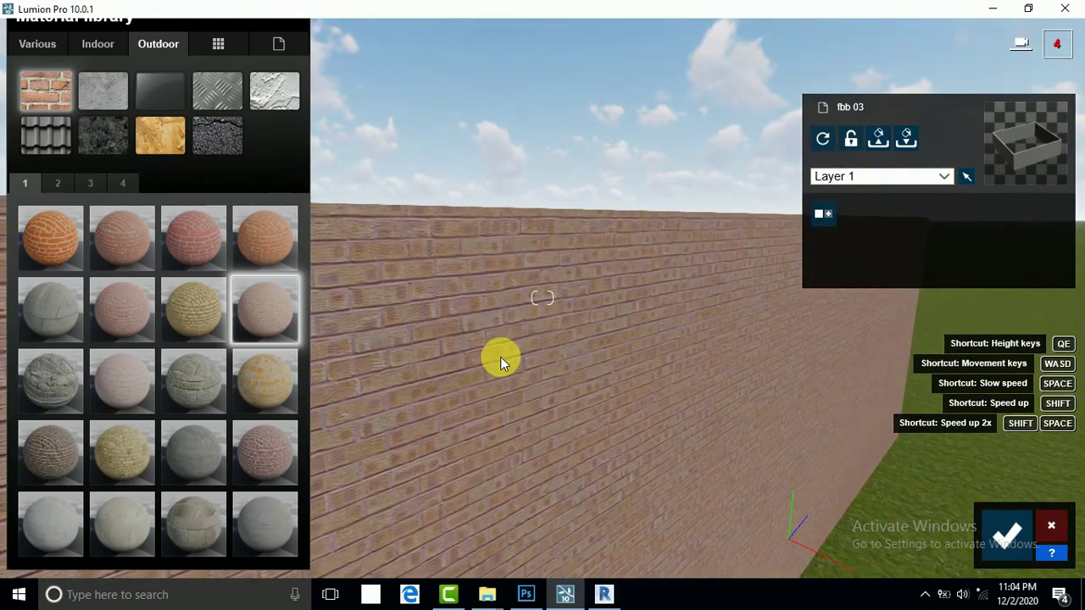
{"action": "scroll", "coordinate": [500, 357], "scroll_direction": "down", "scroll_amount": 2}
{"action": "scroll", "coordinate": [500, 357], "scroll_direction": "down", "scroll_amount": 1}
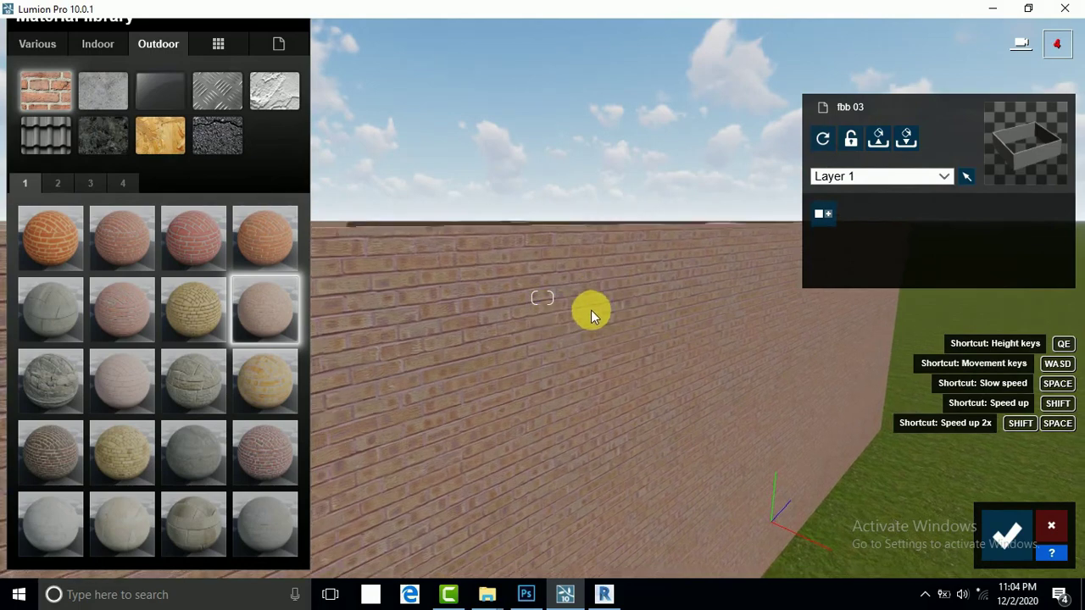
{"action": "scroll", "coordinate": [597, 351], "scroll_direction": "up", "scroll_amount": 1}
Step: Show the Bricks 006 1024 material settings for the wall, then zoom back out to the box
{"action": "left_click", "coordinate": [624, 283]}
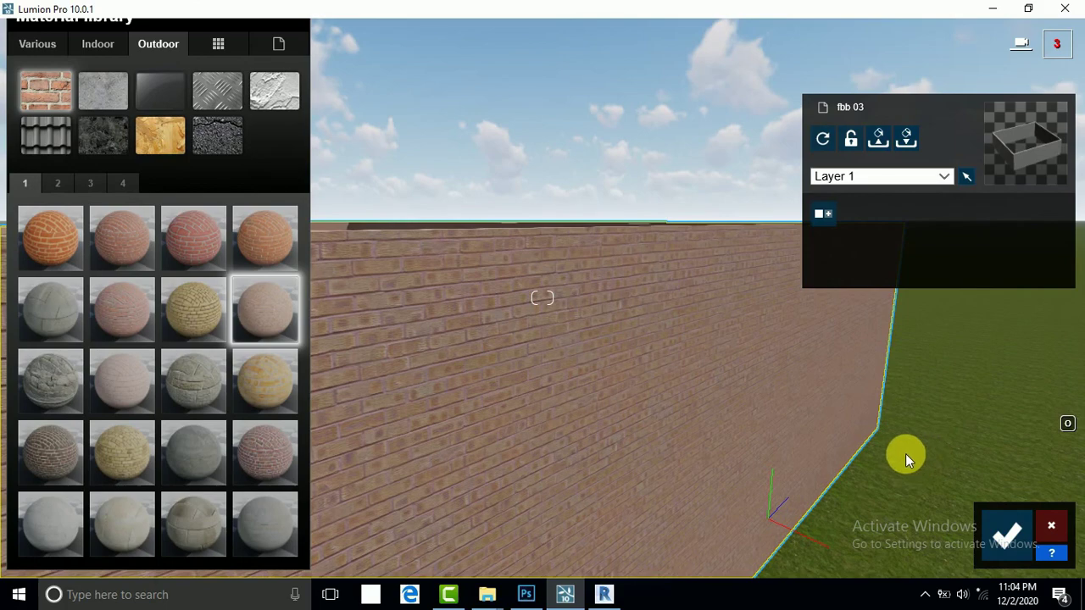
{"action": "left_click", "coordinate": [905, 452]}
{"action": "scroll", "coordinate": [862, 458], "scroll_direction": "down", "scroll_amount": 1}
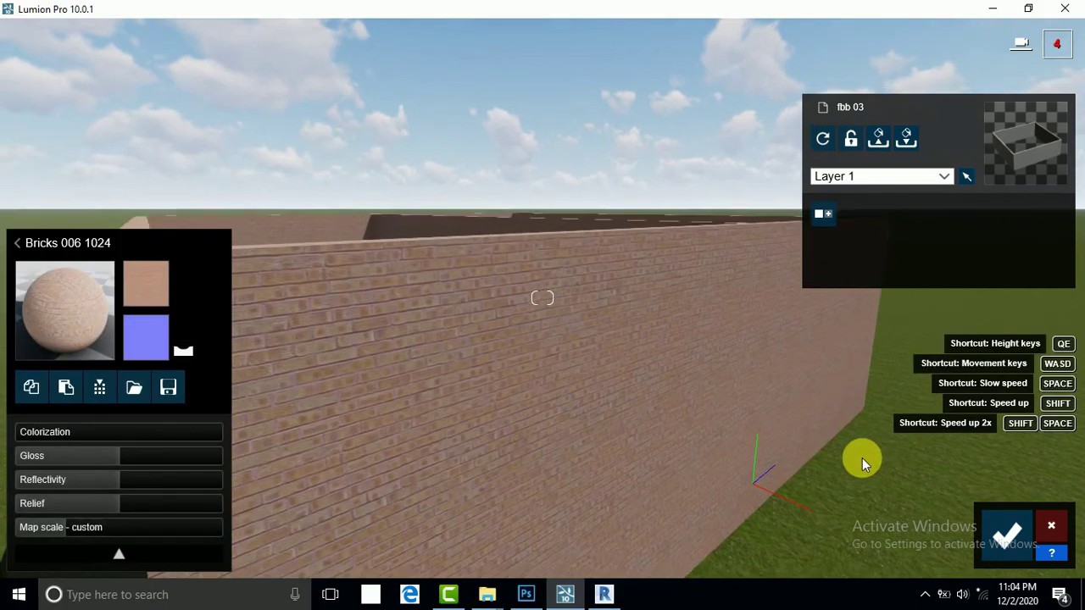
{"action": "scroll", "coordinate": [862, 457], "scroll_direction": "up", "scroll_amount": 1}
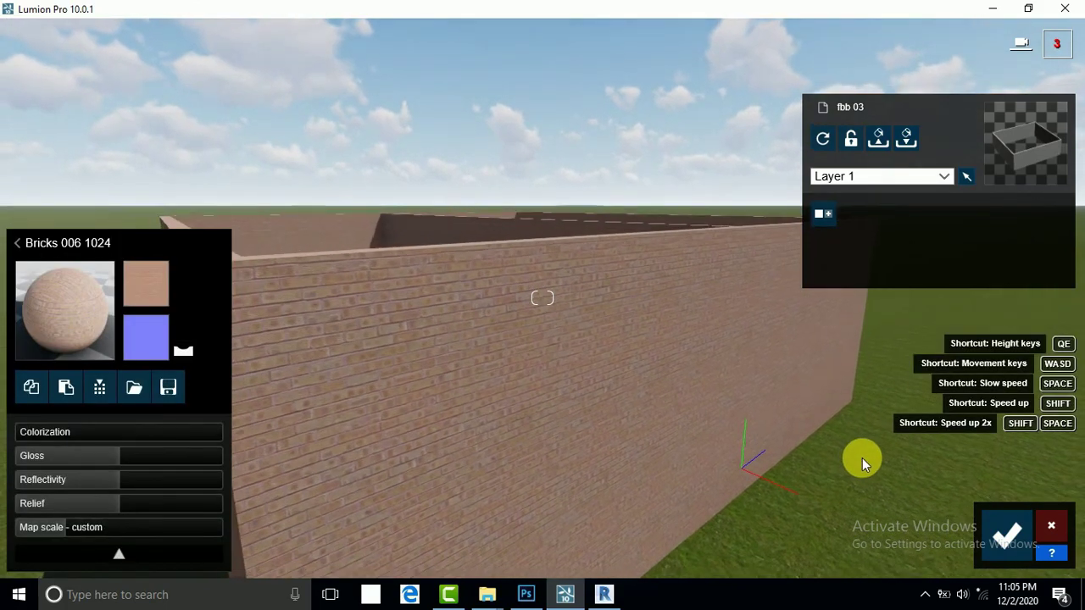
{"action": "scroll", "coordinate": [862, 458], "scroll_direction": "down", "scroll_amount": 1}
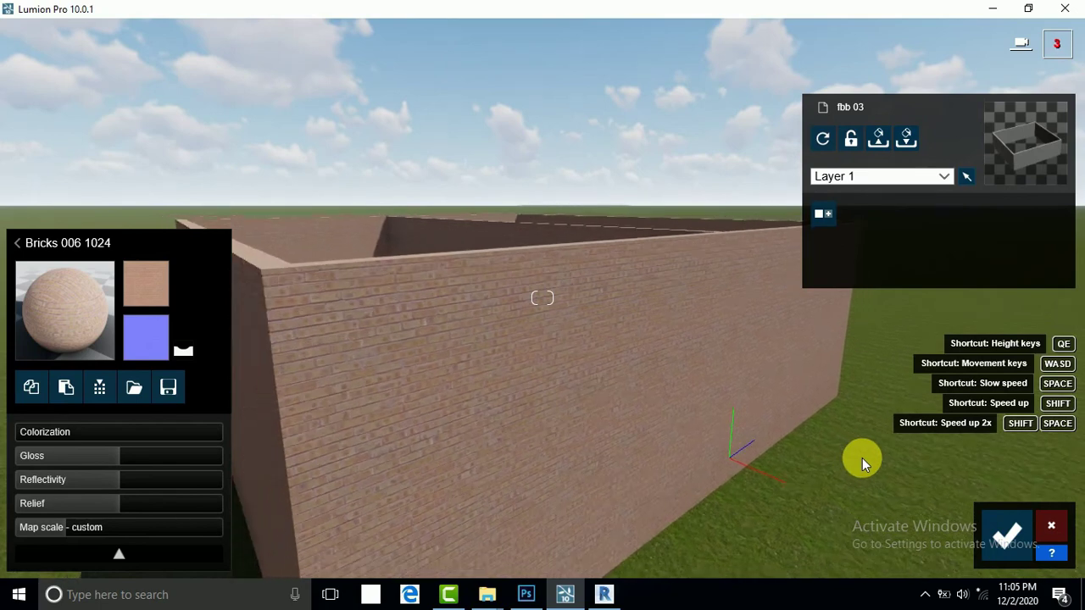